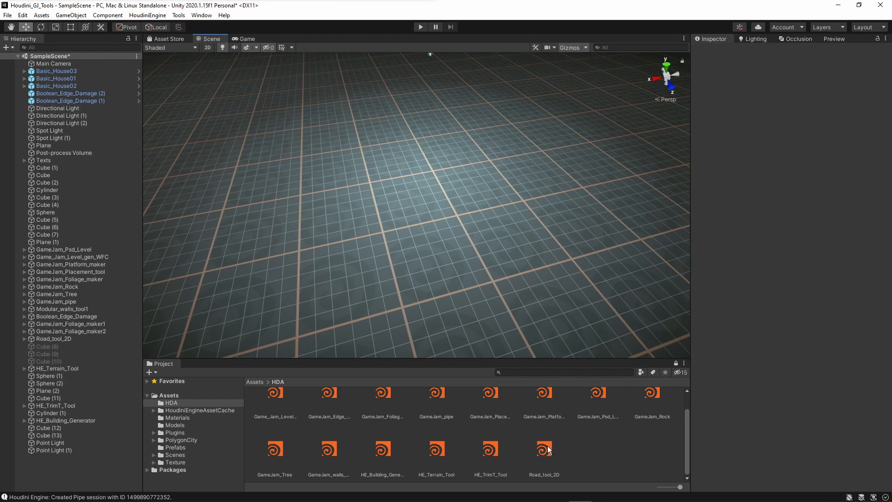
Place the Road_tool_2D asset on the grid floor and keep Unity Engine as its game engine
drag(548, 449, 544, 273)
drag(419, 186, 419, 188)
drag(419, 157, 416, 133)
right_drag(465, 165, 464, 157)
drag(469, 150, 467, 164)
right_drag(471, 162, 504, 165)
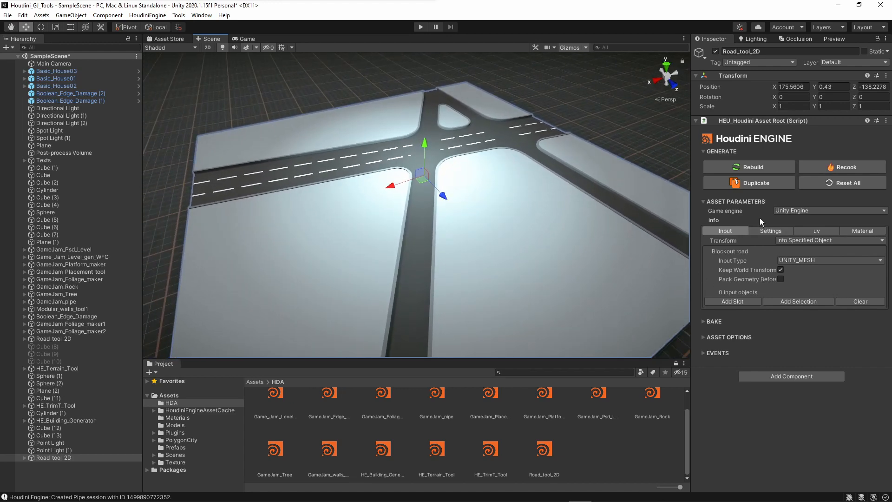
right_drag(617, 258, 665, 244)
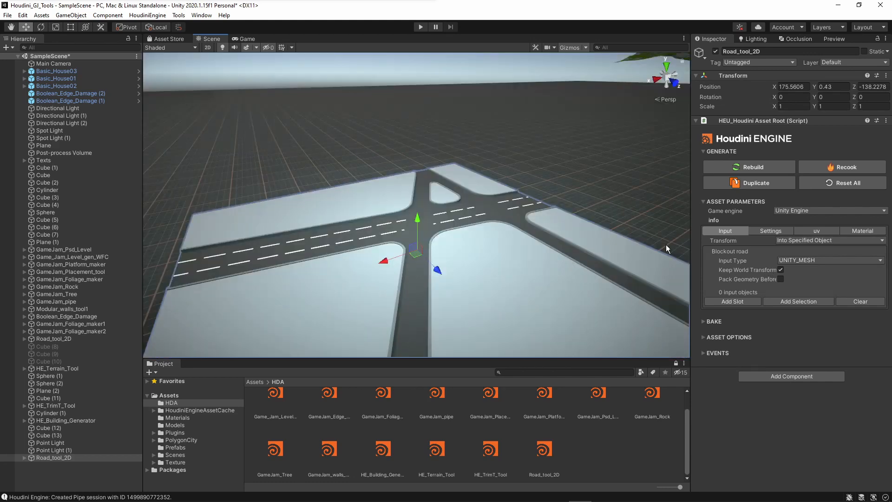
click(784, 212)
click(788, 218)
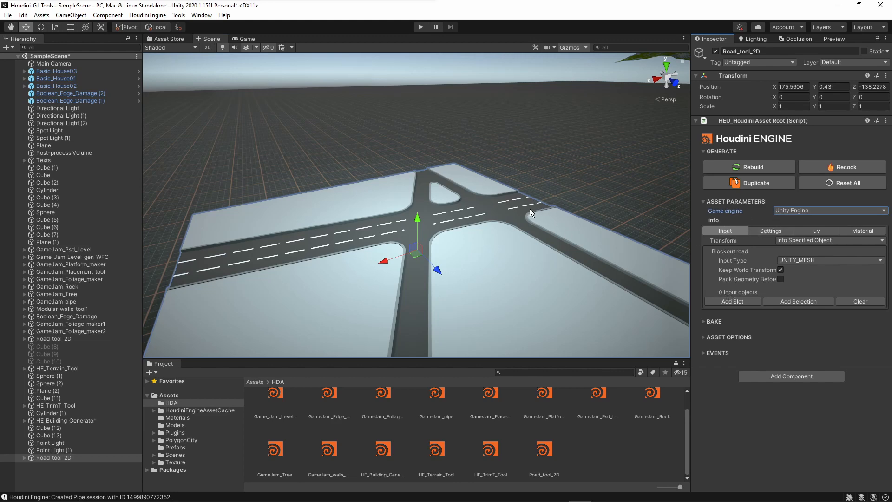
Create a cube, stretch it to about 3.66 × 3.66 × 34.12, and position it across the road platform
right_drag(456, 201, 419, 259)
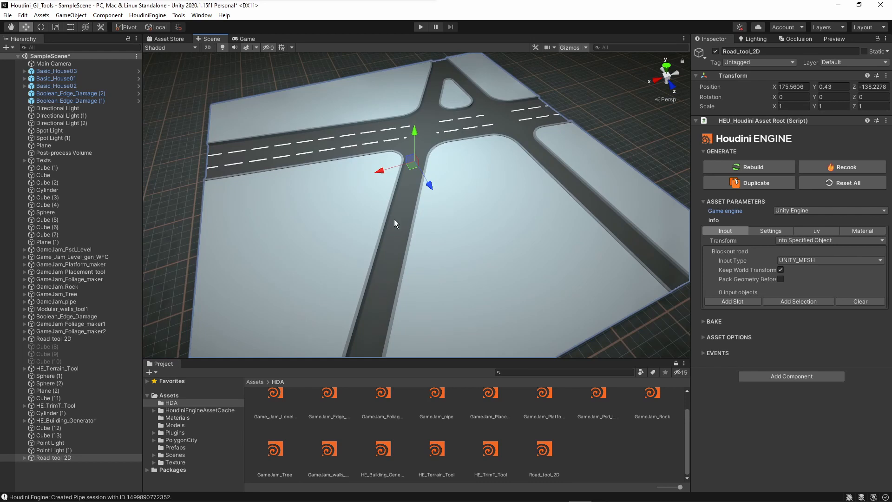
right_click(86, 469)
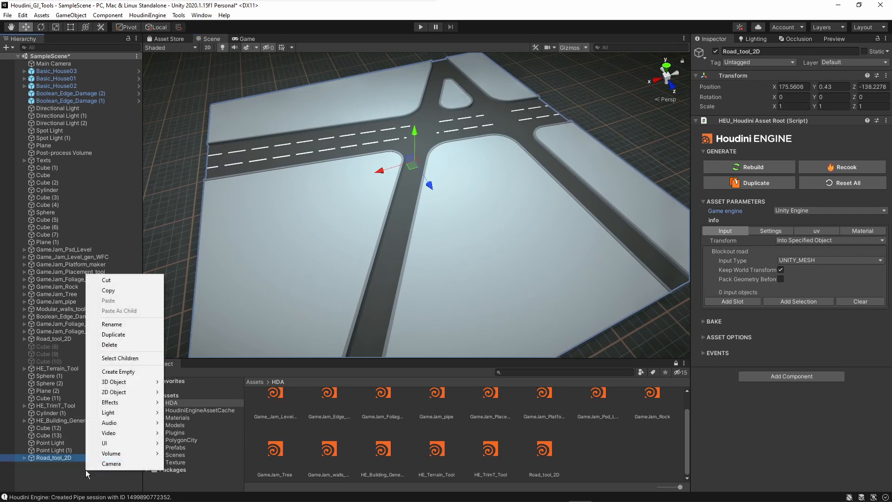
mouse_move(141, 384)
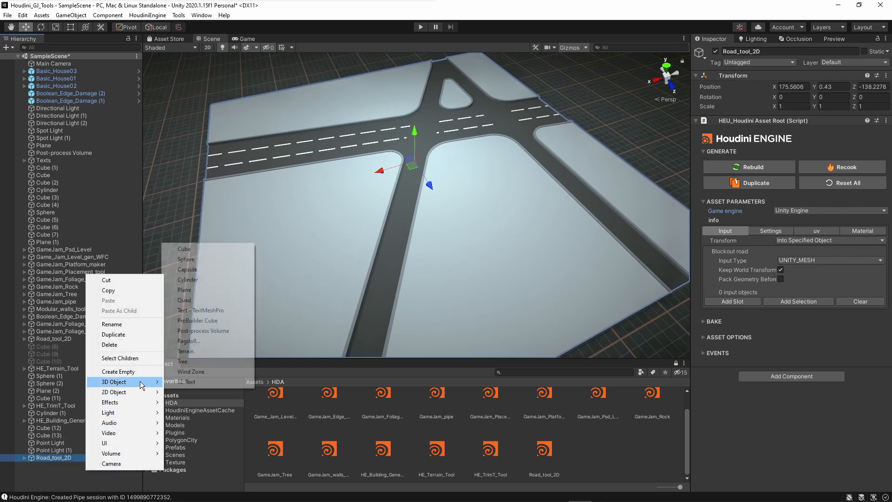
click(212, 250)
drag(416, 181, 540, 134)
key(r)
drag(461, 198, 679, 343)
key(w)
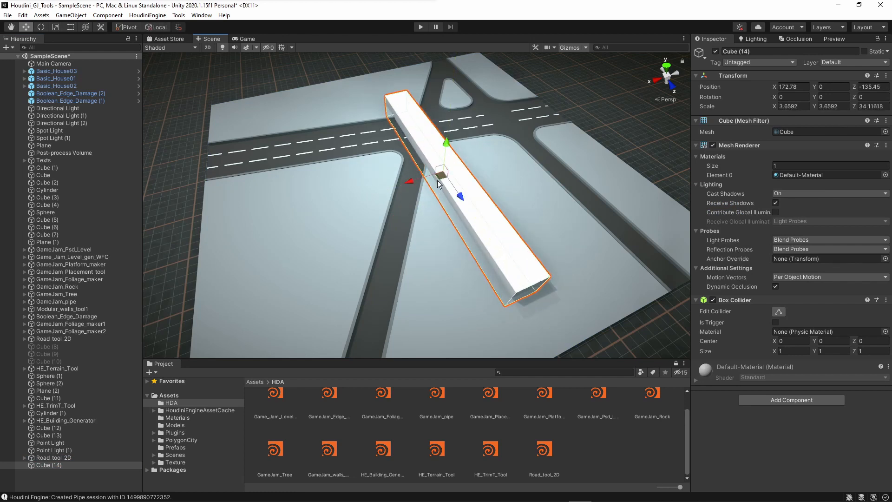
drag(436, 181, 375, 130)
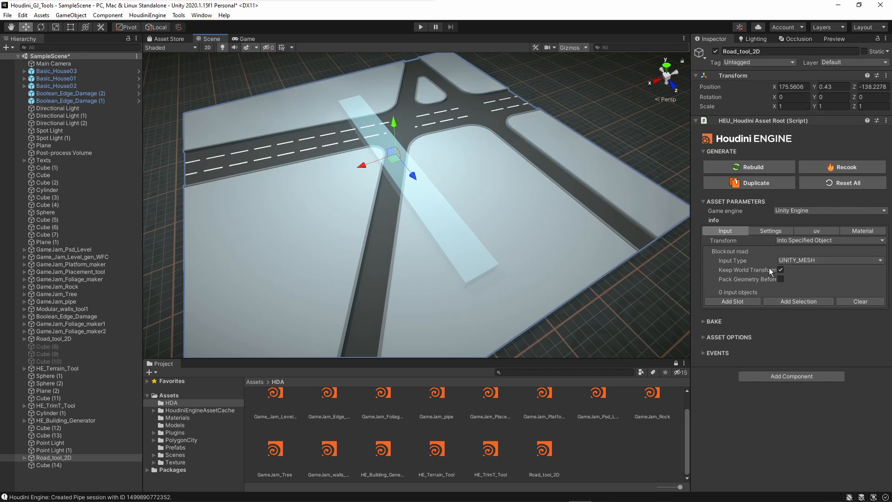
Assign Cube (14) as the first blockout road input of Road_tool_2D and set Transform to Into This Object
click(740, 302)
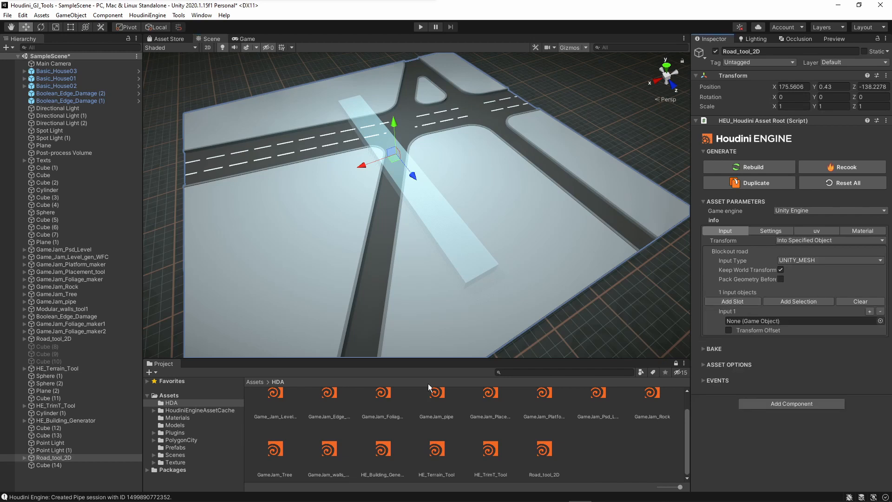
drag(48, 458, 748, 324)
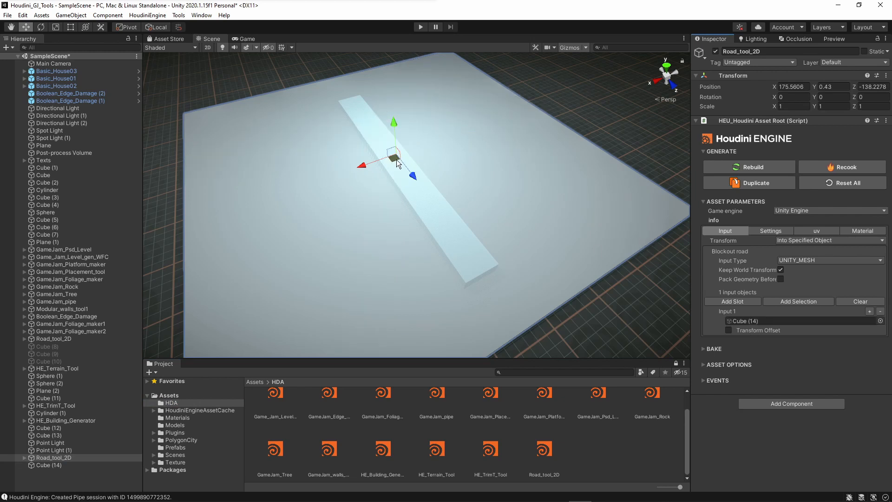
scroll(553, 196, up, 2)
alt+drag(553, 197, 567, 197)
scroll(508, 242, down, 2)
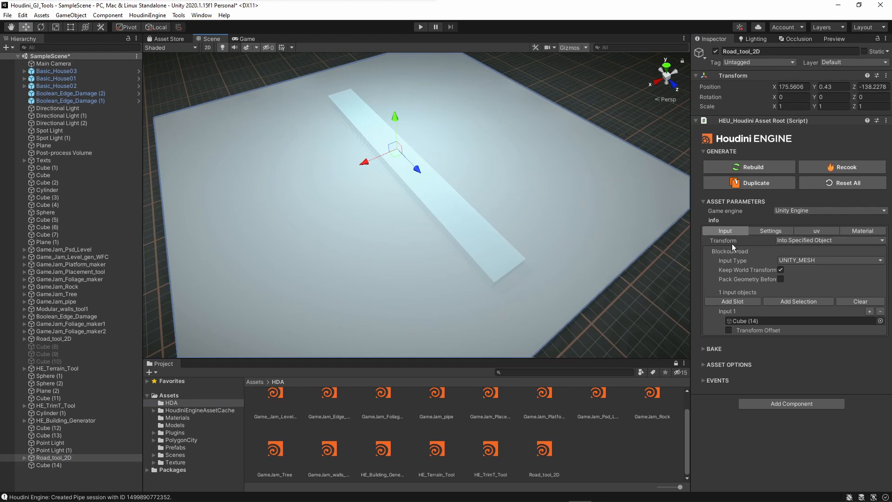
click(785, 241)
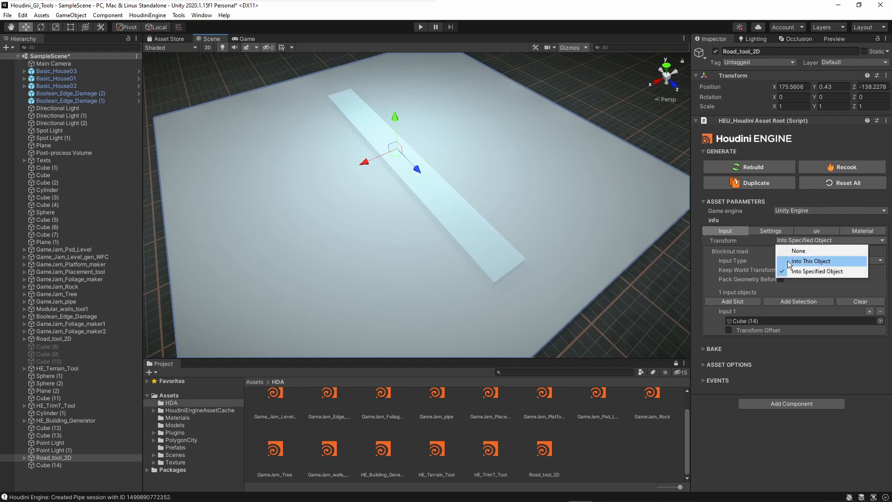
click(789, 261)
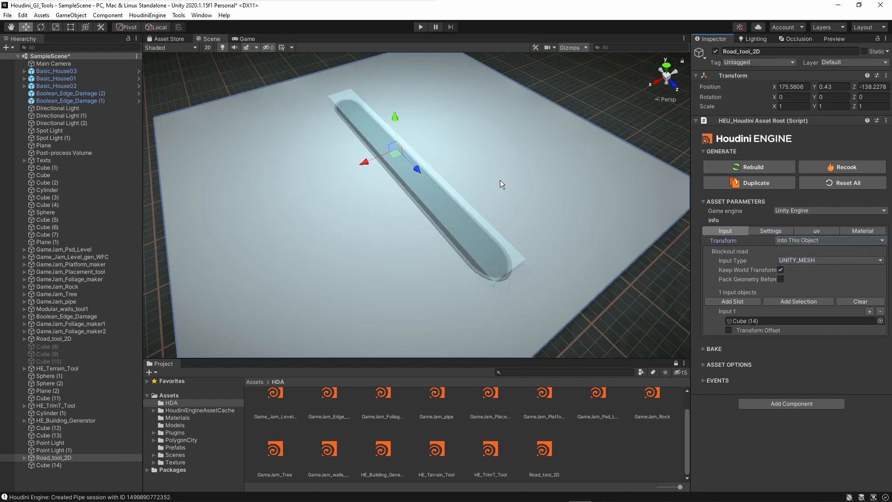
Move Cube (14) to about X 165.68 and enable the Transform Change cook trigger on Road_tool_2D
click(446, 190)
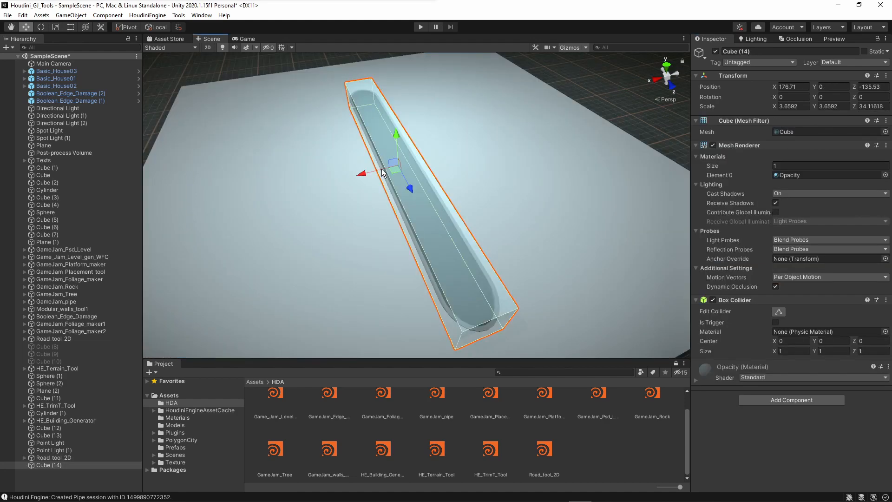
drag(365, 174, 463, 150)
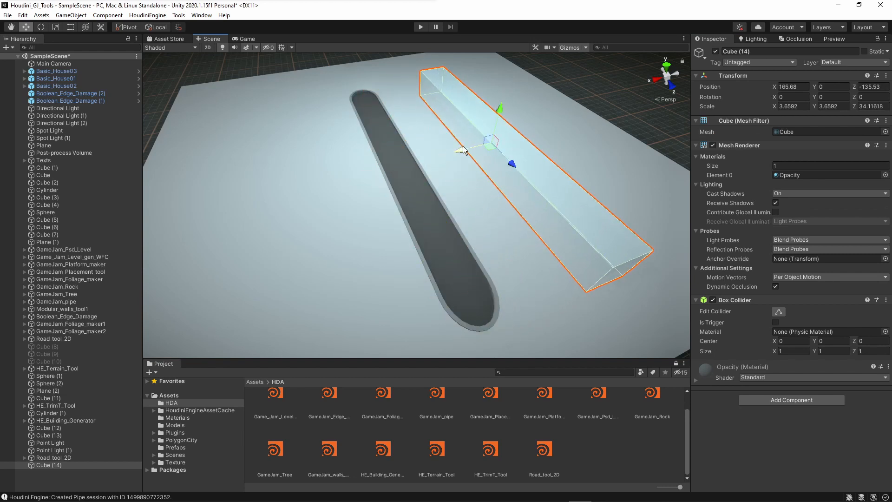
click(460, 205)
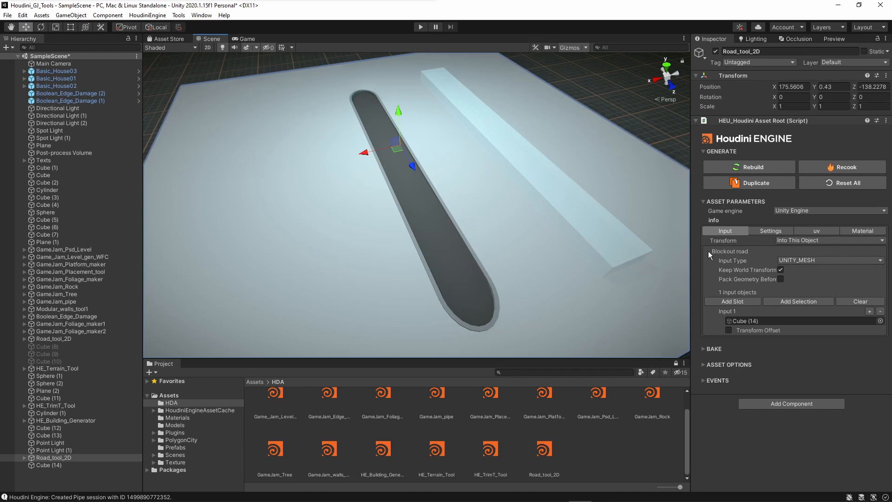
click(703, 350)
click(704, 348)
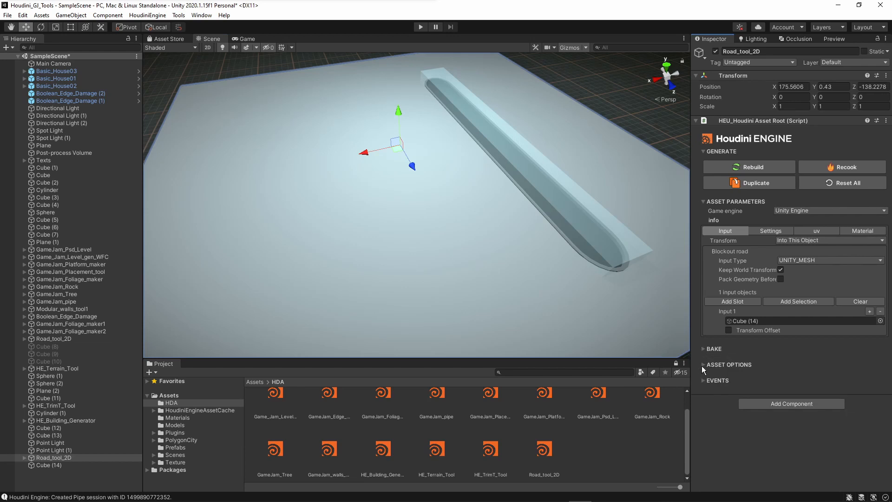
click(703, 365)
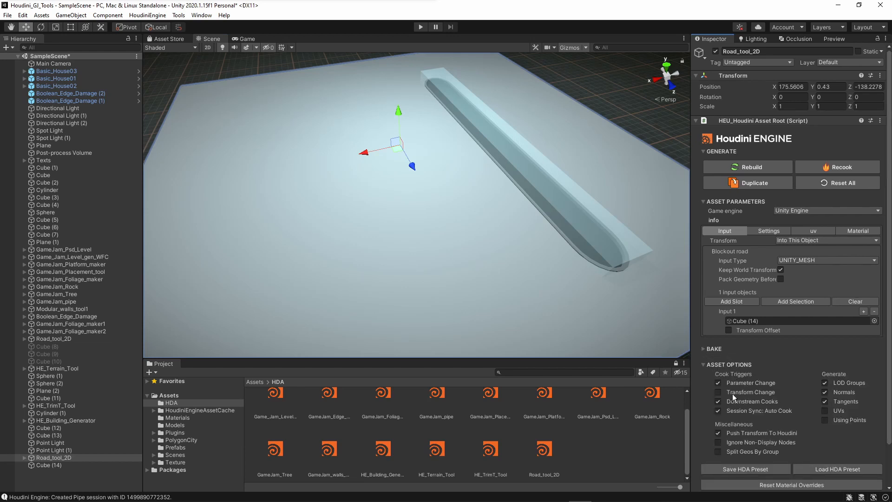
click(718, 393)
Move Cube (14) to about X 169.79, Z -139.12 and rotate it to about -35° around Y
click(50, 464)
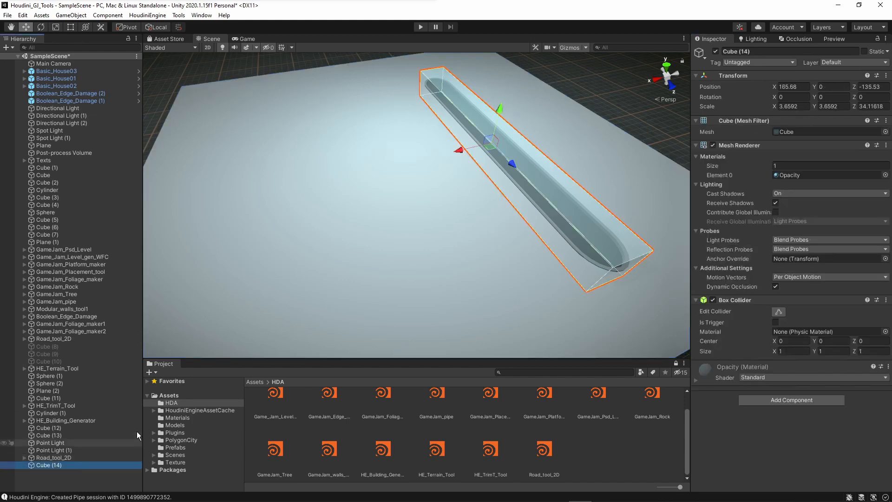
mouse_move(458, 149)
mouse_down()
mouse_move(396, 177)
mouse_move(238, 221)
mouse_move(303, 209)
mouse_move(514, 137)
mouse_move(356, 175)
mouse_move(255, 217)
mouse_move(509, 151)
mouse_move(258, 225)
mouse_move(497, 161)
mouse_move(257, 228)
mouse_move(477, 171)
mouse_move(437, 183)
mouse_move(459, 149)
mouse_move(372, 132)
mouse_move(375, 143)
mouse_move(533, 112)
mouse_move(559, 128)
mouse_move(542, 150)
mouse_move(471, 135)
mouse_move(434, 177)
mouse_move(461, 175)
mouse_move(458, 152)
mouse_up()
key(e)
key(w)
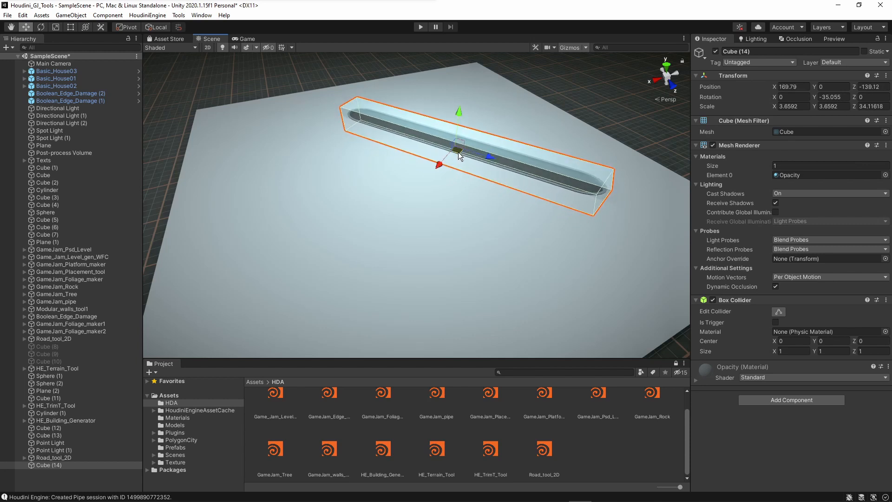
Duplicate the cube, rotate the copy to about -86.6° around Y, and scale it to about 6.75 wide and 66.47 long across the first
key(ctrl+d)
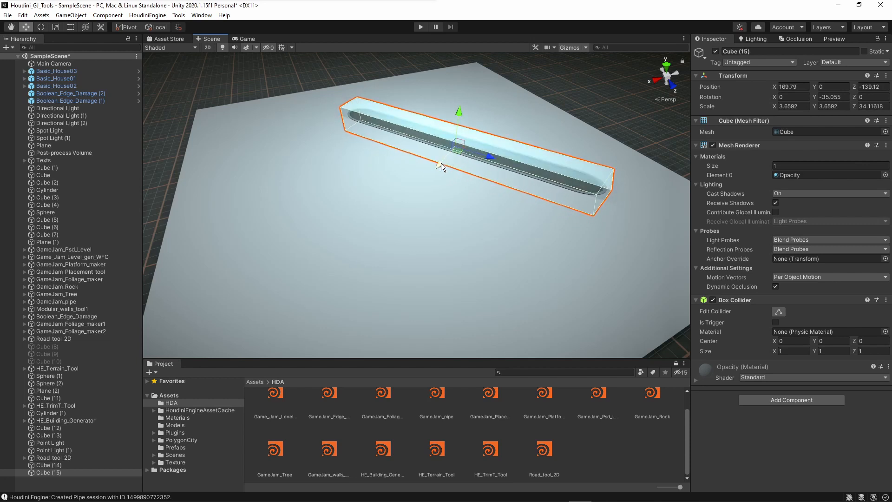
drag(441, 162, 472, 180)
key(e)
key(r)
key(w)
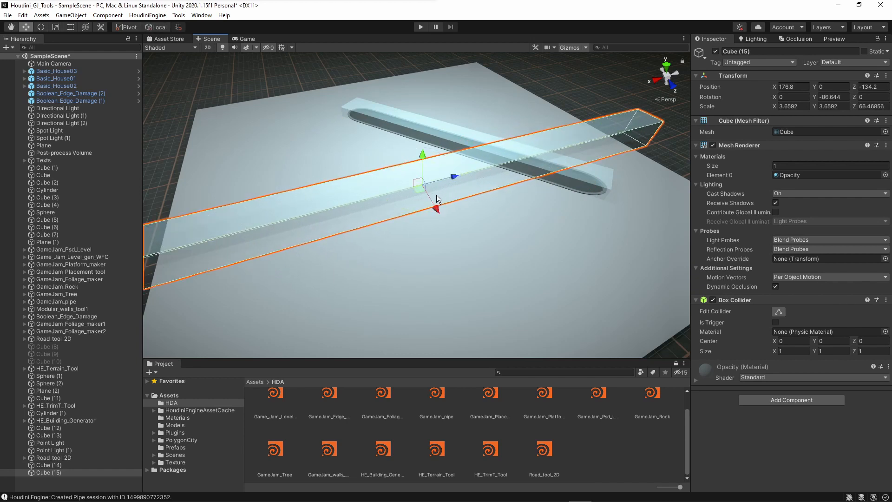
key(r)
mouse_move(436, 207)
mouse_down()
mouse_move(453, 223)
mouse_move(438, 208)
mouse_up()
key(w)
Add a second blockout road input slot to Road_tool_2D and assign Cube (15) to it
click(486, 243)
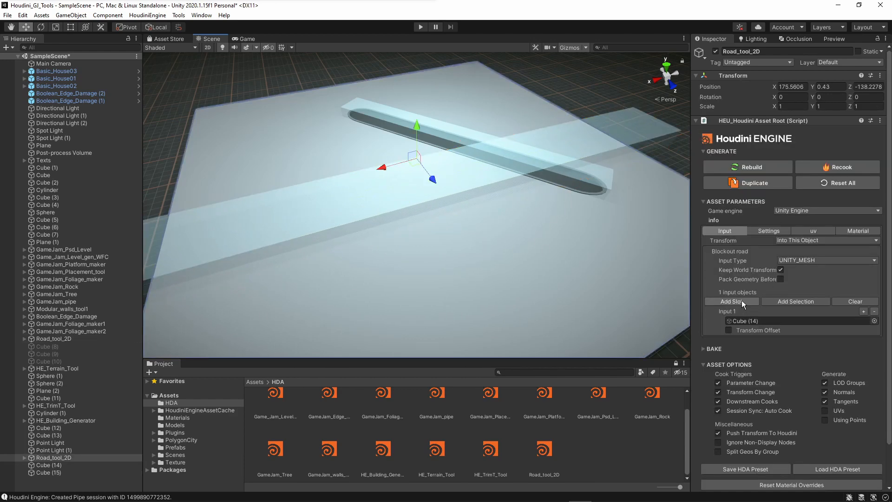
click(799, 301)
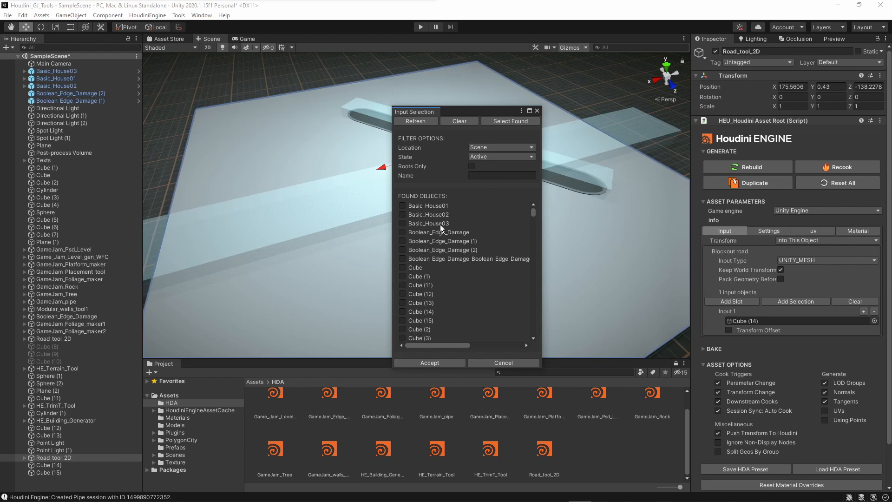
click(537, 111)
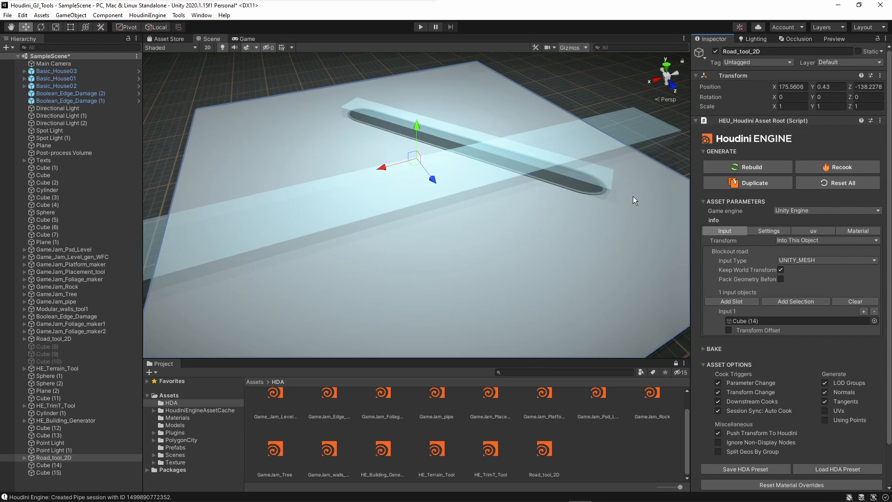
click(739, 298)
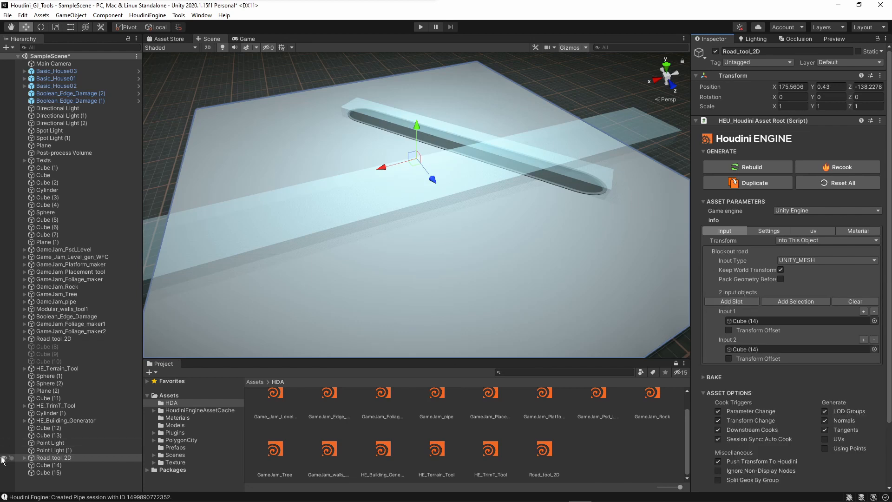
drag(46, 470, 765, 349)
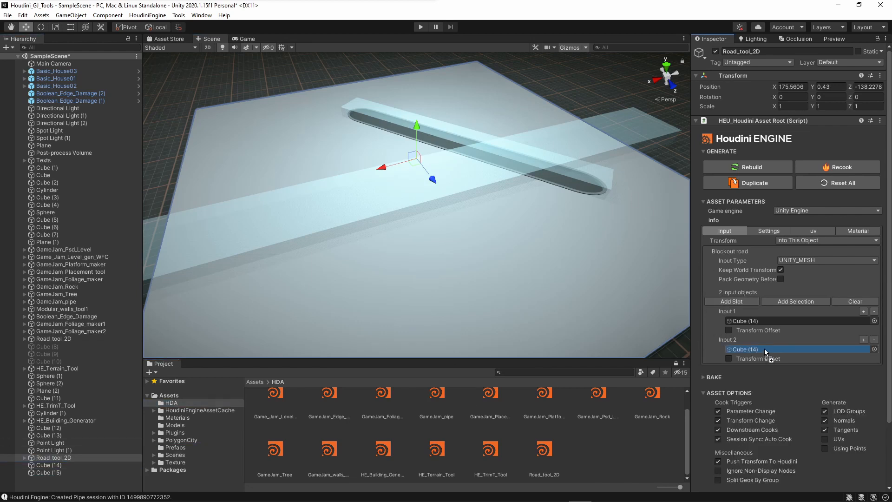
Reposition Cube (14) to cross the wide road, rotate it to about -25.9° around Y, and lengthen it to about 80.79
right_drag(445, 210, 478, 193)
click(499, 179)
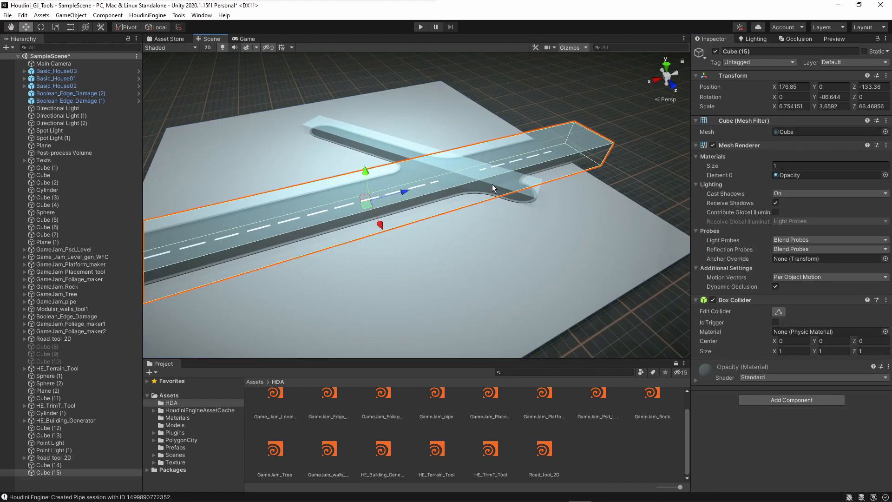
click(381, 149)
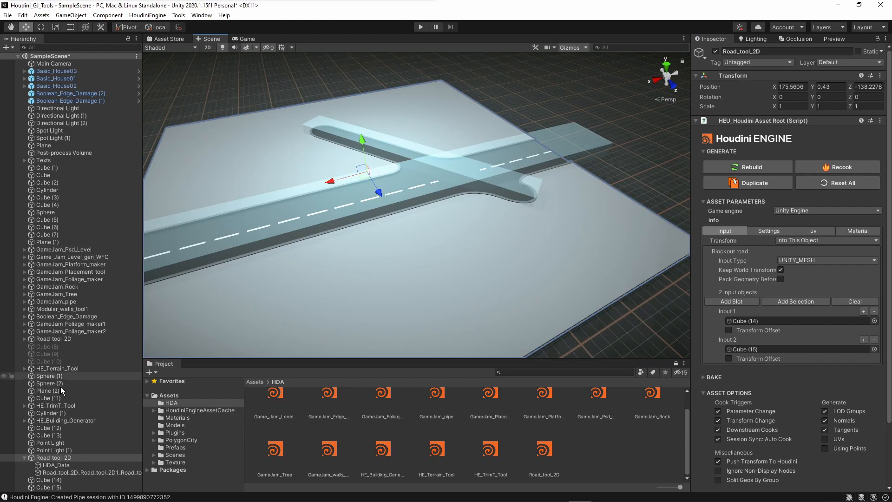
click(53, 480)
drag(402, 175, 504, 200)
key(e)
key(r)
right_drag(502, 200, 462, 204)
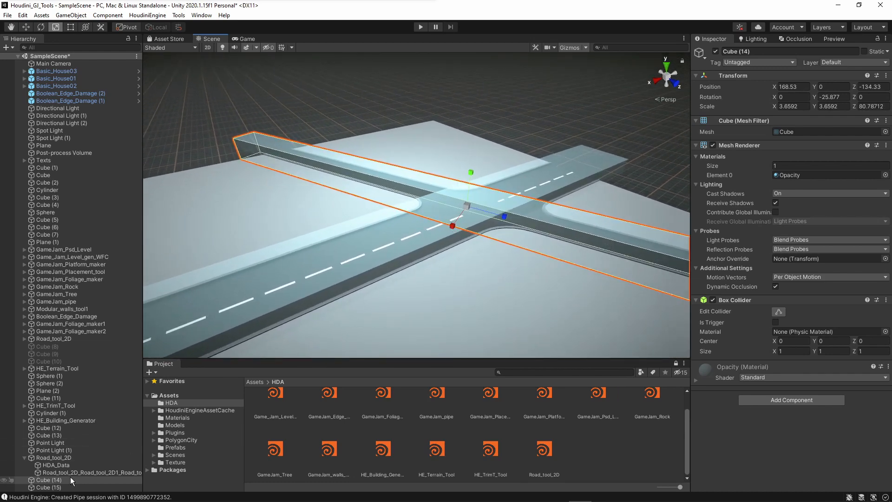
Deactivate Cube (14) and Cube (15) together so only the generated road is displayed
ctrl+click(59, 487)
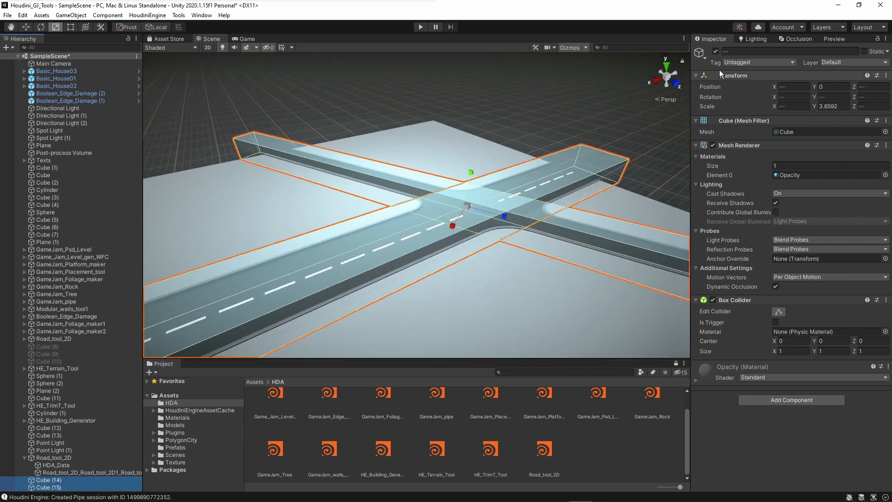
click(716, 55)
right_drag(506, 210, 427, 239)
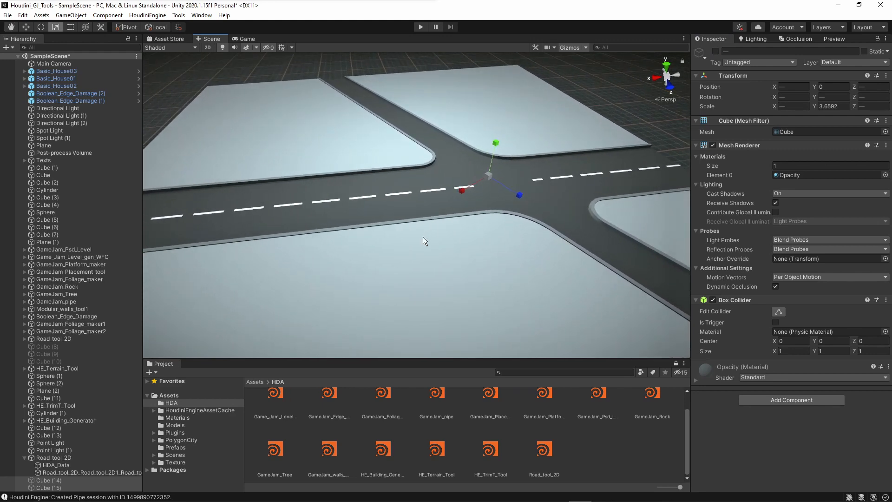
Set the platform size of Road_tool_2D to about 51.37 in X and 40.81 in Y
click(70, 458)
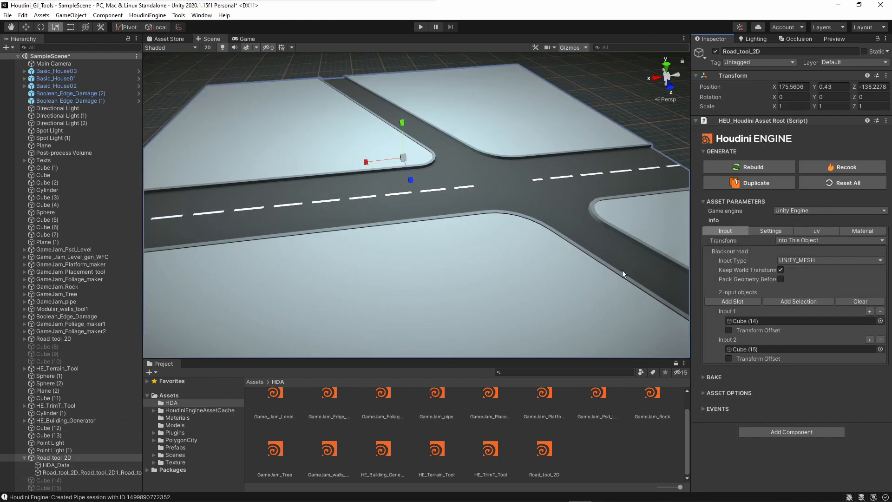
click(759, 230)
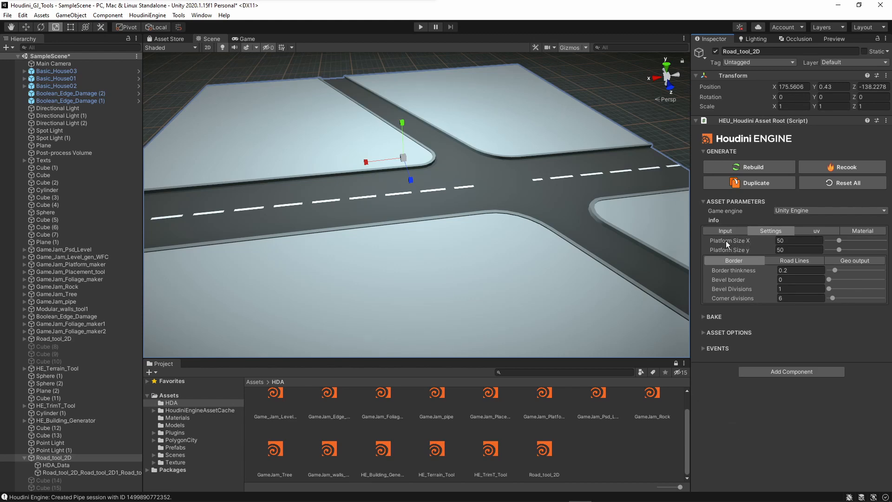
scroll(528, 215, down, 3)
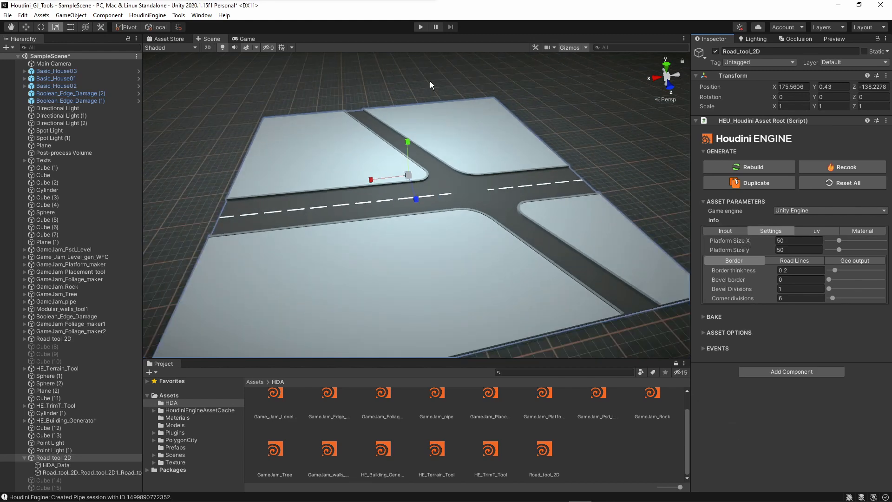
scroll(588, 210, up, 1)
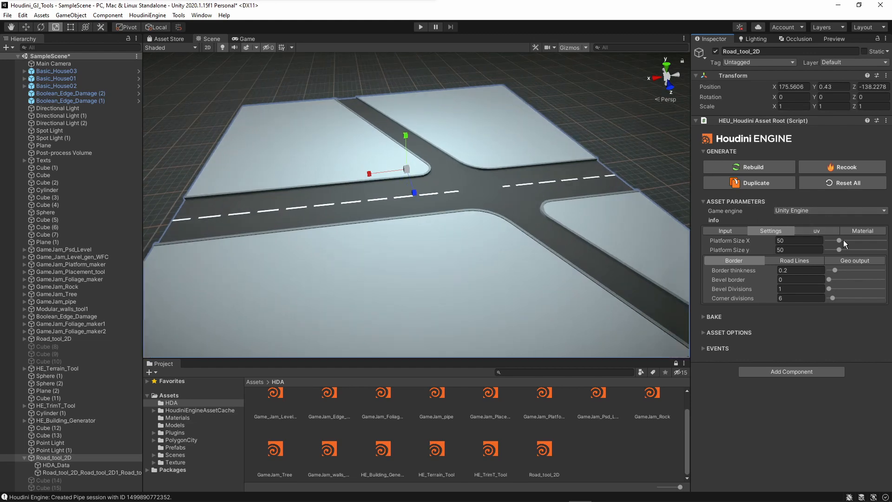
mouse_move(839, 240)
mouse_down()
mouse_move(848, 241)
mouse_move(834, 249)
mouse_up()
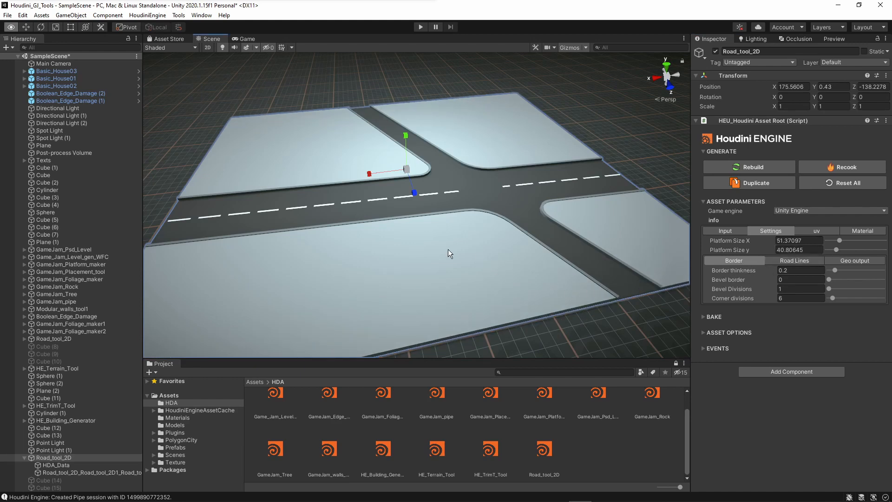
Set the pavement border thickness to about 0.16 and its bevel to about 0.038
scroll(448, 251, up, 5)
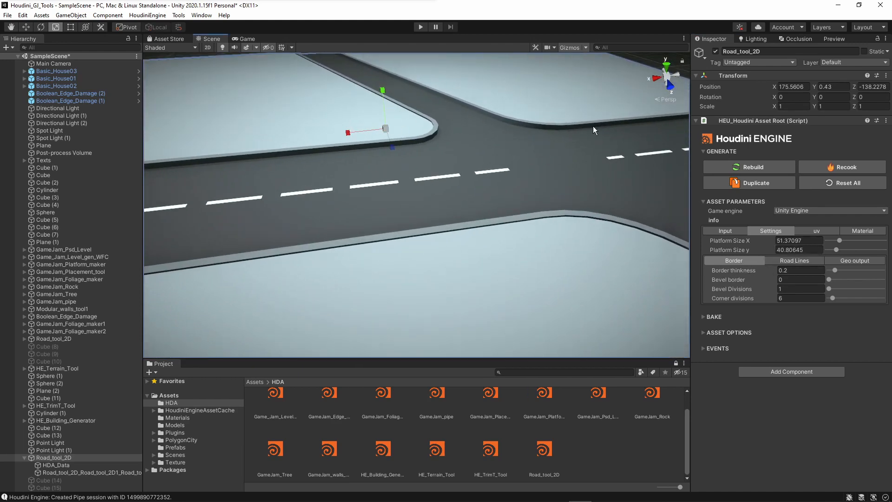
mouse_move(835, 270)
mouse_down()
mouse_move(861, 269)
mouse_move(832, 271)
mouse_up()
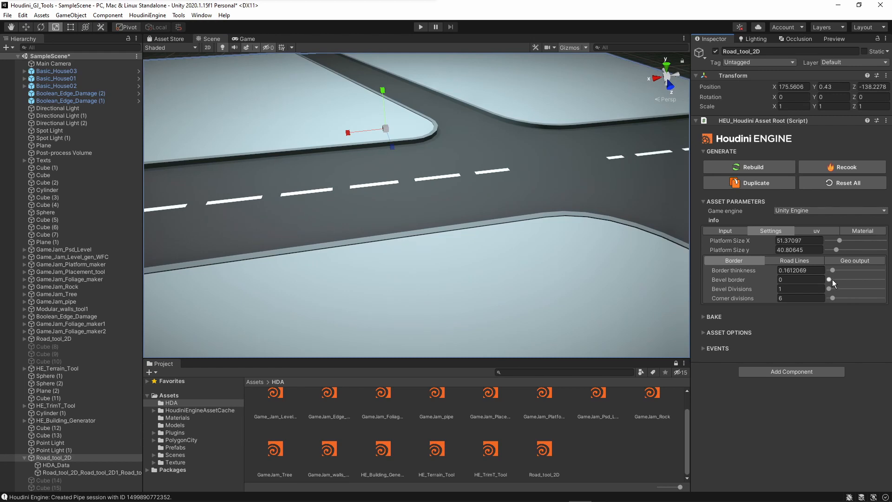
mouse_move(832, 280)
mouse_down()
mouse_move(848, 279)
mouse_move(838, 279)
mouse_up()
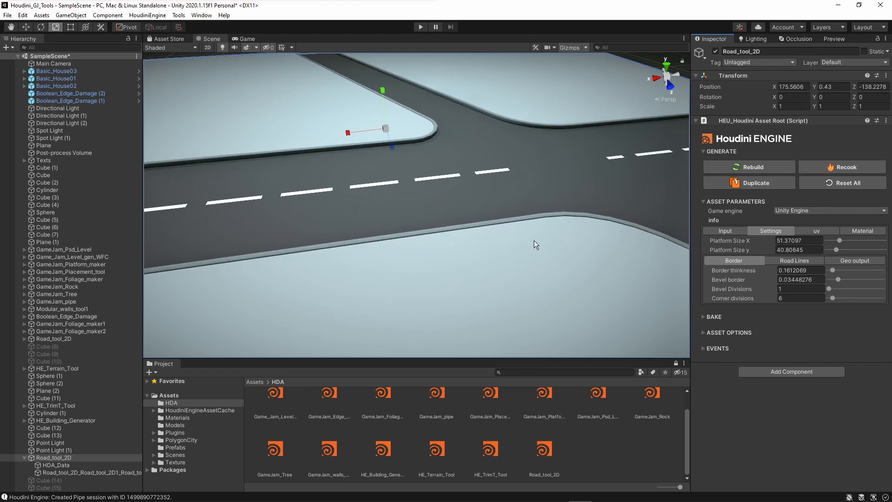
right_drag(474, 202, 481, 168)
key(w)
scroll(481, 163, down, 2)
scroll(481, 163, down, 5)
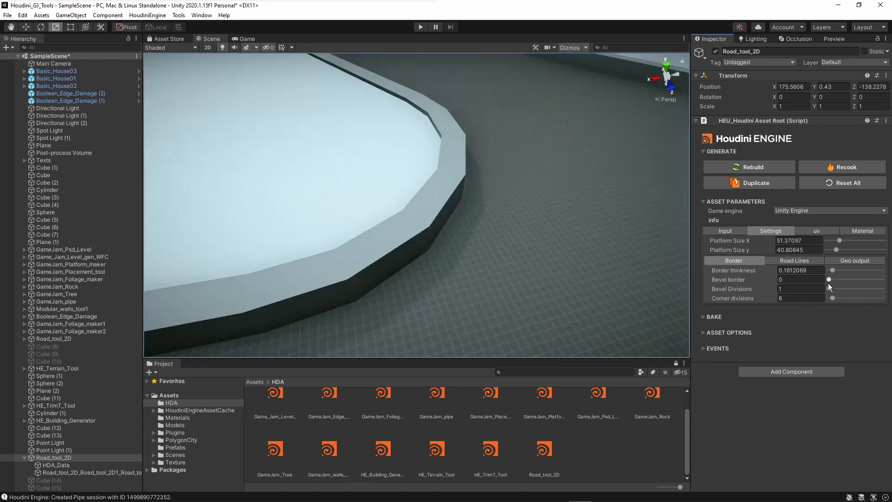
mouse_move(828, 280)
mouse_down()
mouse_move(855, 280)
mouse_move(838, 285)
mouse_up()
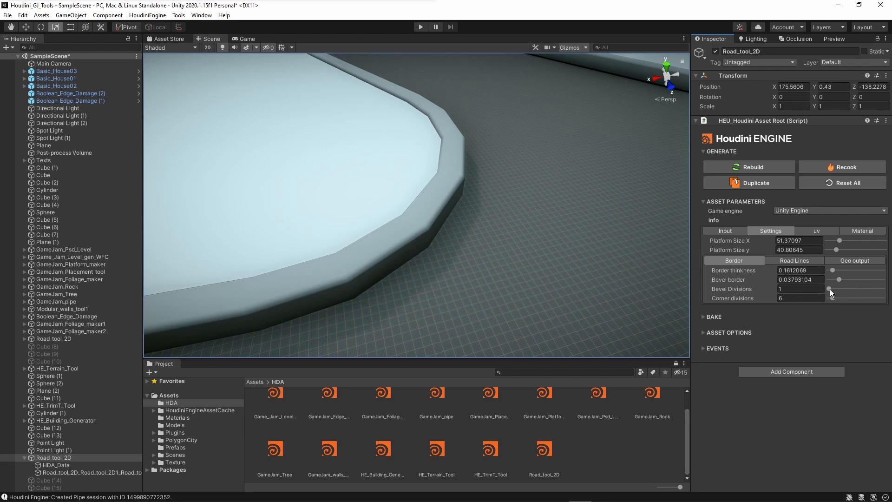
Keep the border's bevel divisions at 1, raise its corner divisions to 19, and inspect the smoothed corners
drag(832, 288, 829, 291)
drag(833, 298, 879, 296)
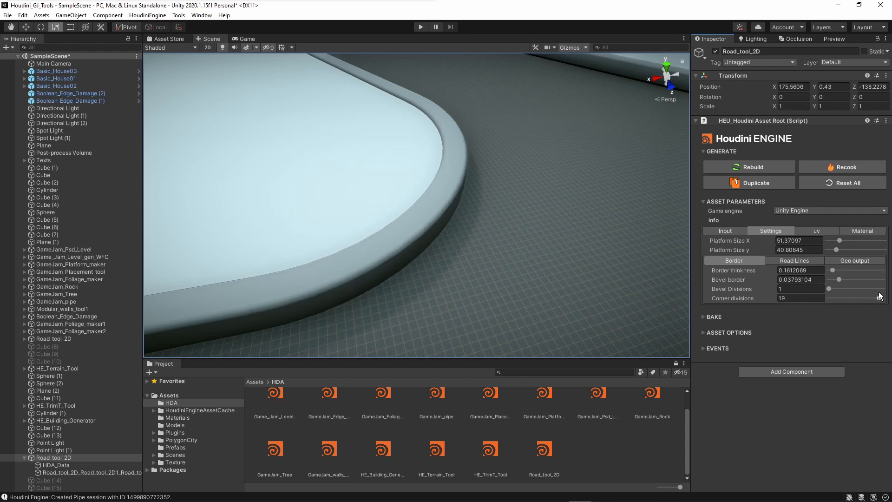
middle_drag(484, 154, 490, 199)
scroll(462, 157, down, 5)
scroll(461, 157, down, 1)
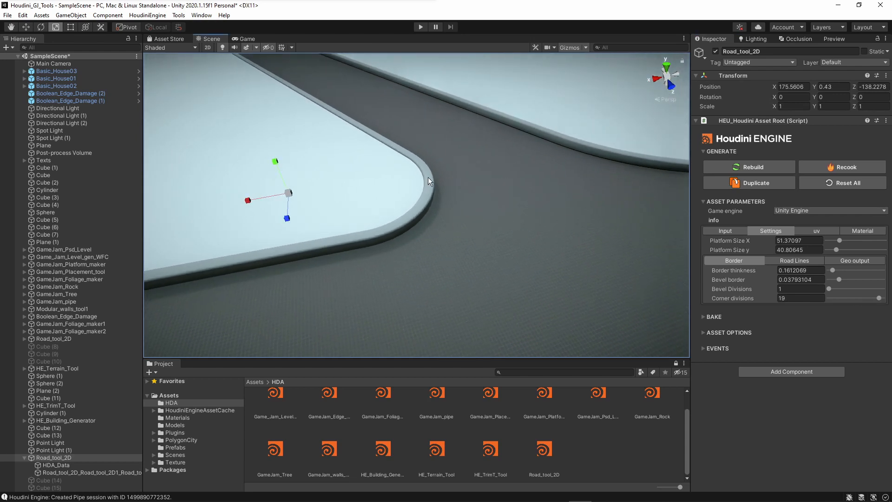
right_drag(435, 127, 520, 152)
middle_drag(521, 152, 430, 148)
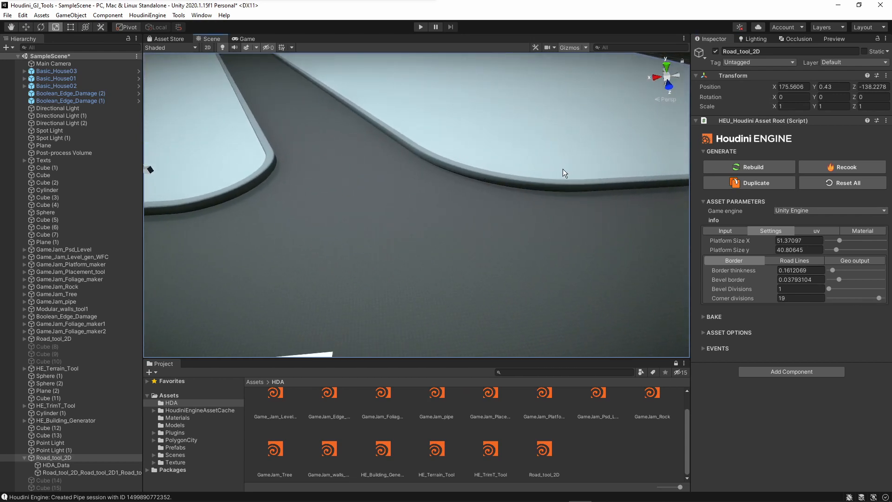
right_drag(562, 169, 418, 195)
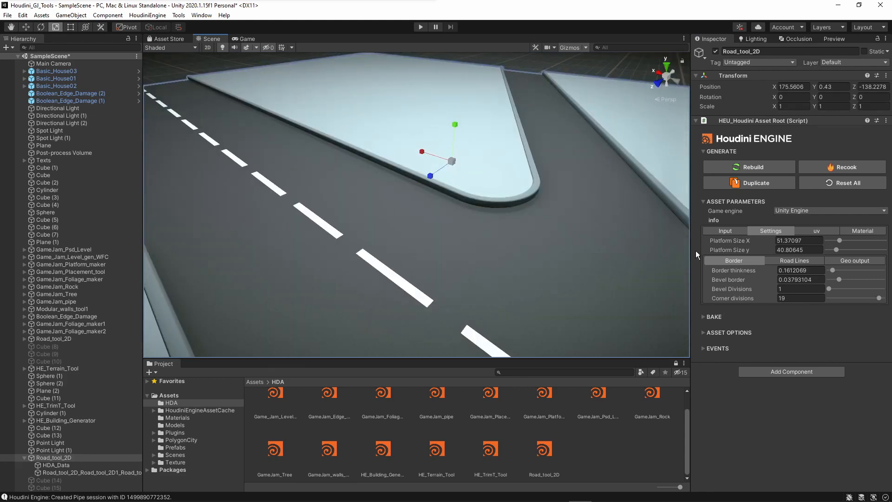
Keep the road lines offset at -0.2 and reduce the road lines space to about 1.2
click(773, 262)
mouse_move(493, 246)
right_down()
mouse_move(509, 249)
mouse_move(509, 269)
mouse_move(461, 240)
mouse_move(424, 239)
mouse_move(478, 255)
right_up()
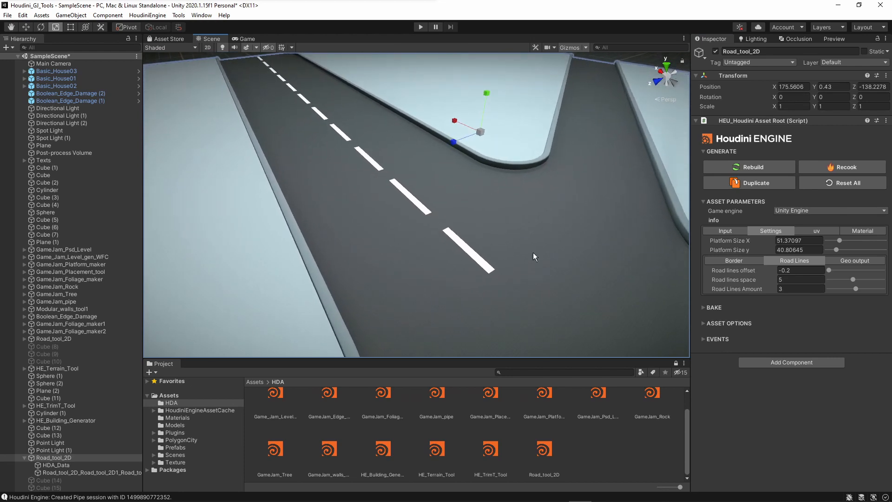
mouse_move(829, 269)
mouse_down()
mouse_move(867, 268)
mouse_move(813, 274)
mouse_up()
key(s)
right_drag(556, 287, 552, 281)
drag(851, 280, 828, 280)
key(s)
right_drag(489, 257, 435, 239)
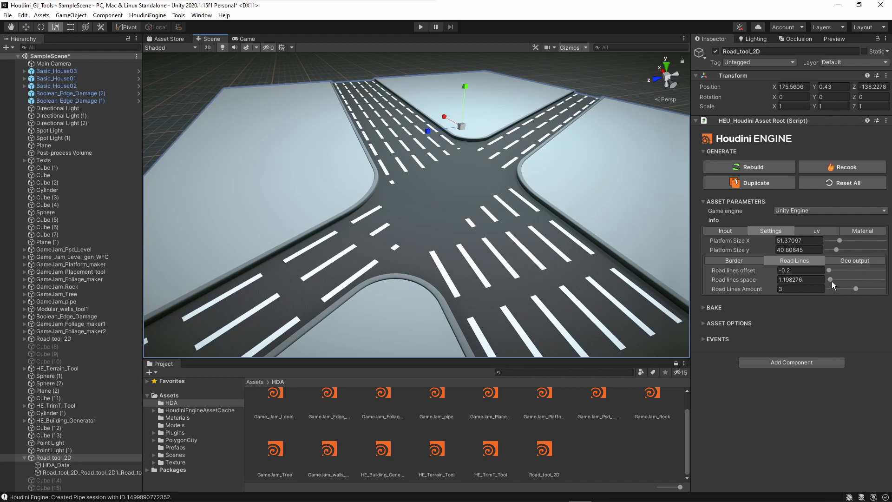
Set the road lines space to 5 and the road lines amount to about 3.1
drag(832, 280, 853, 275)
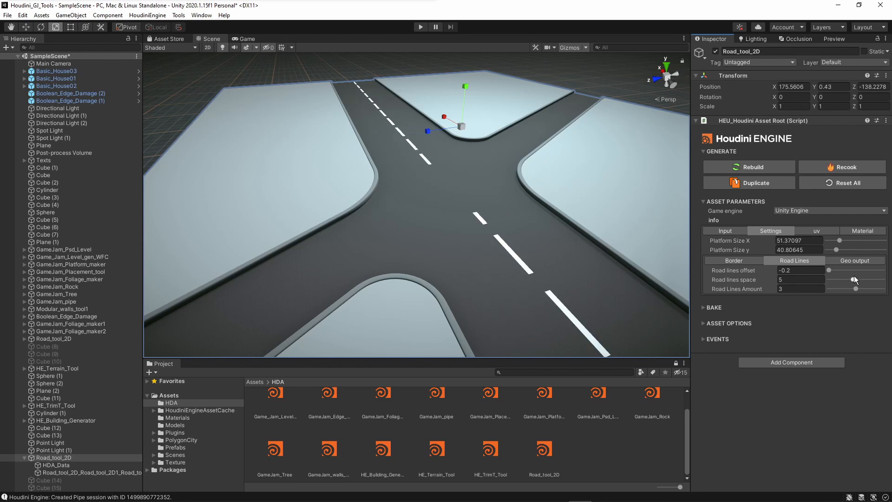
alt+drag(509, 274, 524, 280)
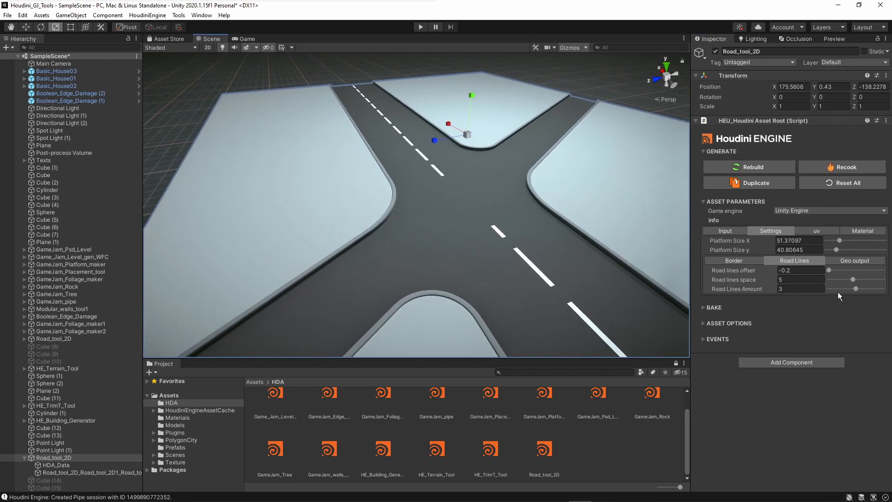
mouse_move(856, 288)
mouse_down()
mouse_move(835, 291)
mouse_move(873, 288)
mouse_move(839, 291)
mouse_move(856, 289)
mouse_up()
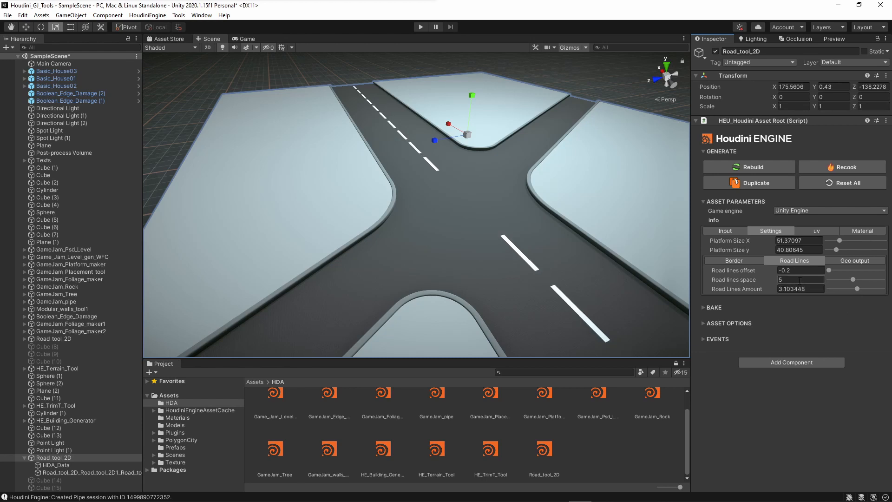
Set the Normals value in the geometry output settings to 0 while viewing a pavement corner up close
click(832, 259)
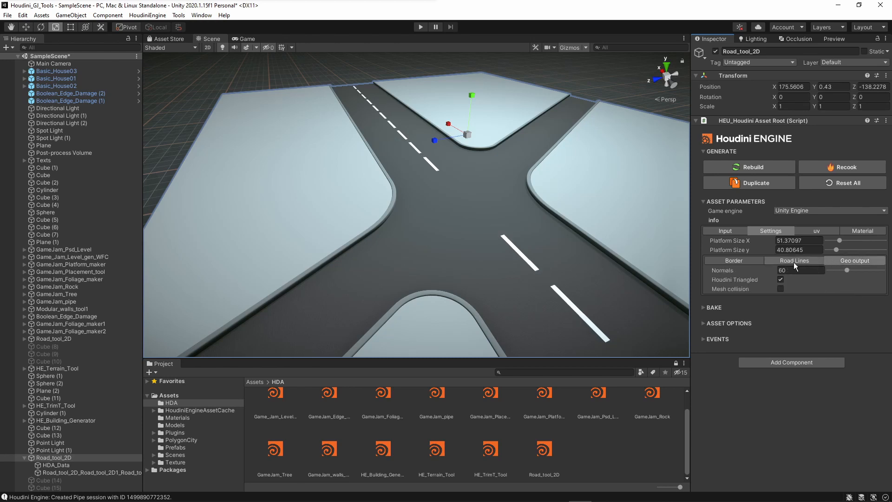
scroll(614, 232, up, 5)
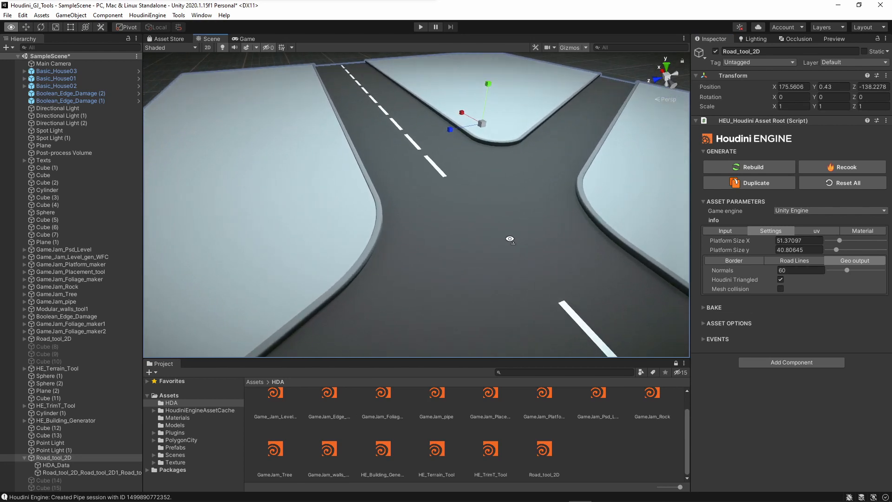
alt+drag(406, 267, 328, 243)
right_drag(328, 243, 328, 240)
drag(844, 269, 801, 277)
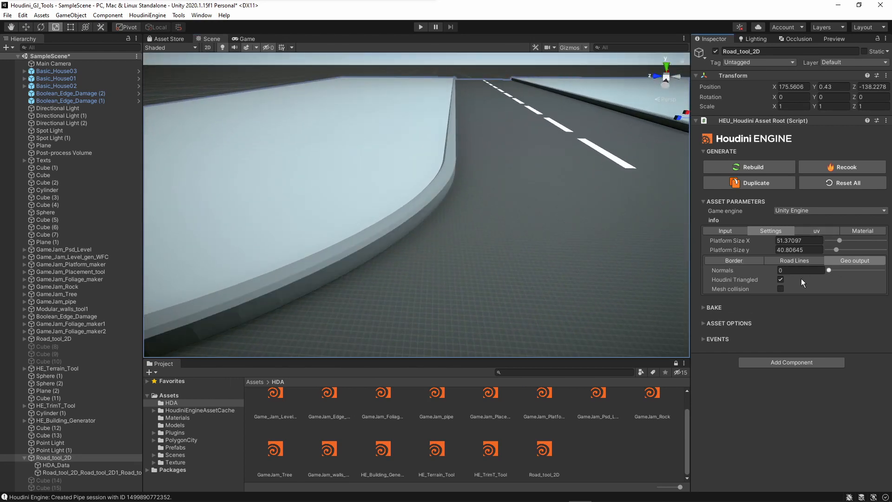
Set the geometry output's Normals value to about 38.79 and check the border shading
alt+drag(416, 196, 487, 195)
drag(829, 269, 840, 270)
alt+drag(428, 281, 521, 192)
scroll(503, 242, up, 3)
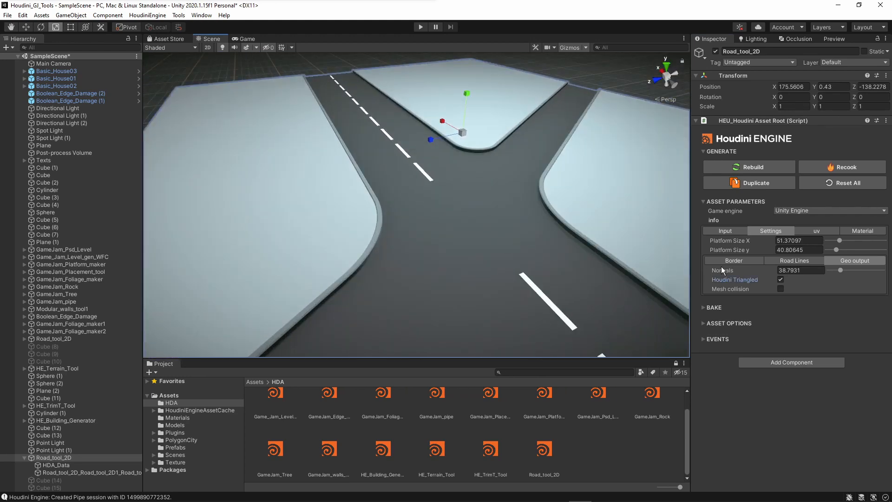
Enable mesh collision to inspect the collision wireframe over the intersection, and disable it again
click(780, 288)
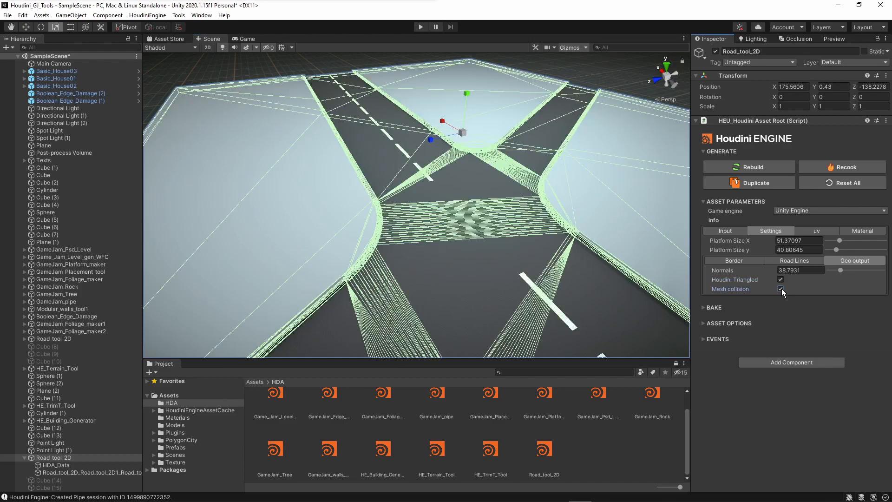
mouse_move(503, 227)
alt+mouse_down()
mouse_move(511, 233)
mouse_move(491, 228)
alt+mouse_up()
click(780, 288)
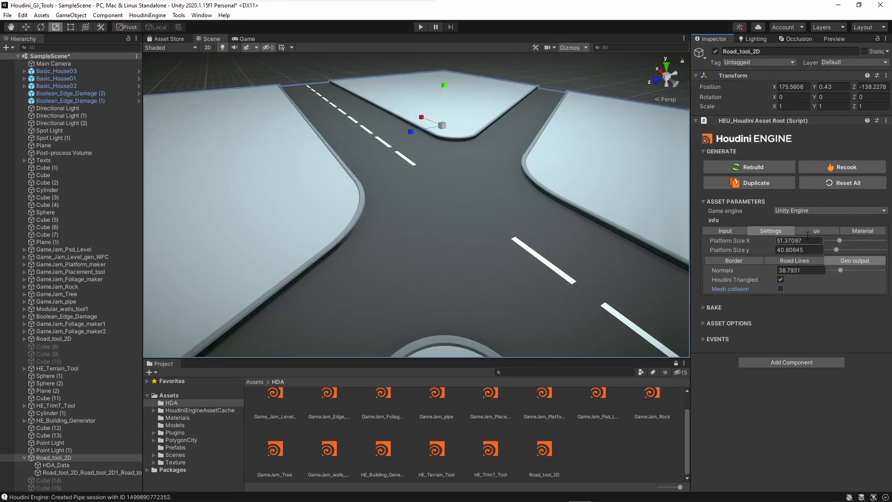
Review the UV scale settings for the road, pavement, border and lines
click(811, 232)
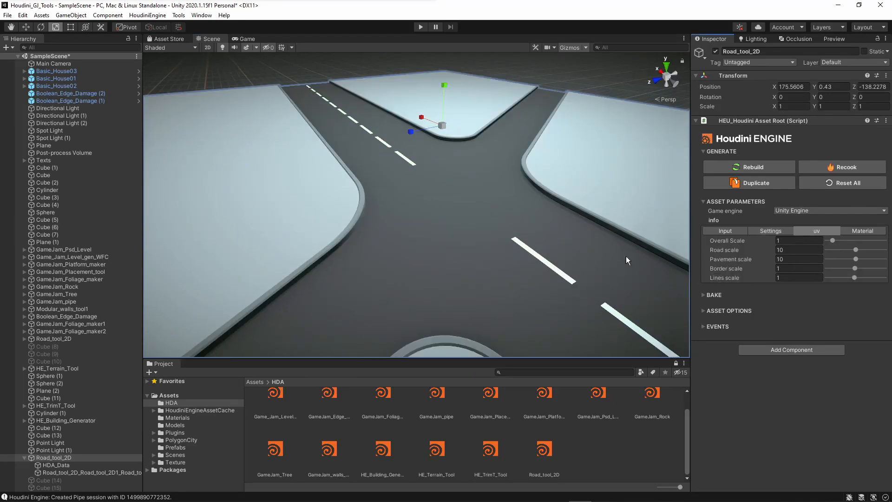
alt+drag(626, 255, 519, 268)
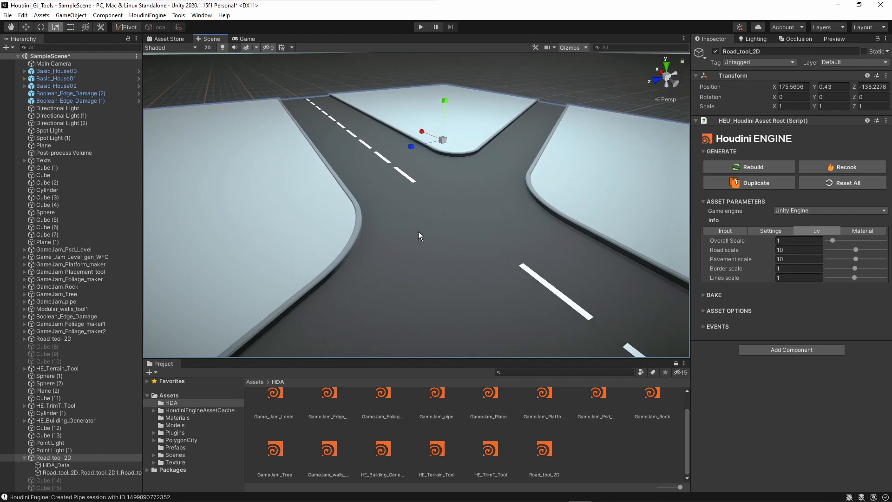
key(s)
right_drag(501, 223, 522, 232)
Review the asset's material assignments and enable the single material option with UV_Checker as the base material
click(852, 232)
key(s)
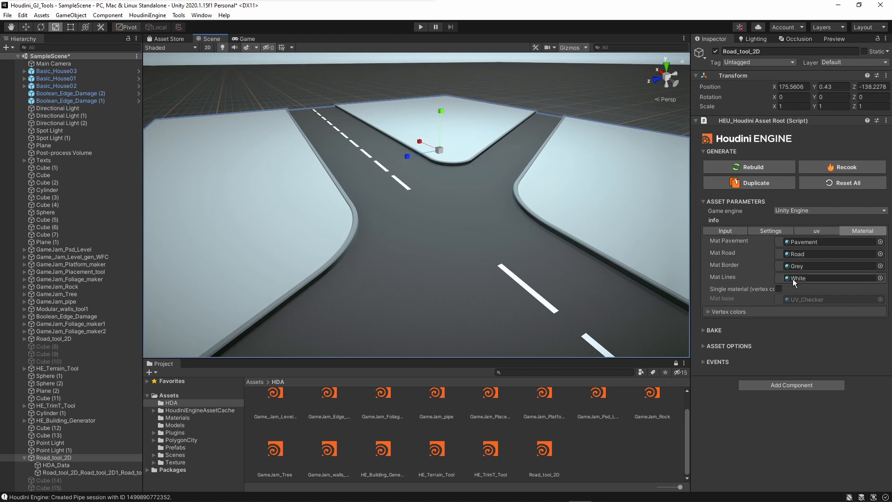
right_drag(501, 166, 435, 231)
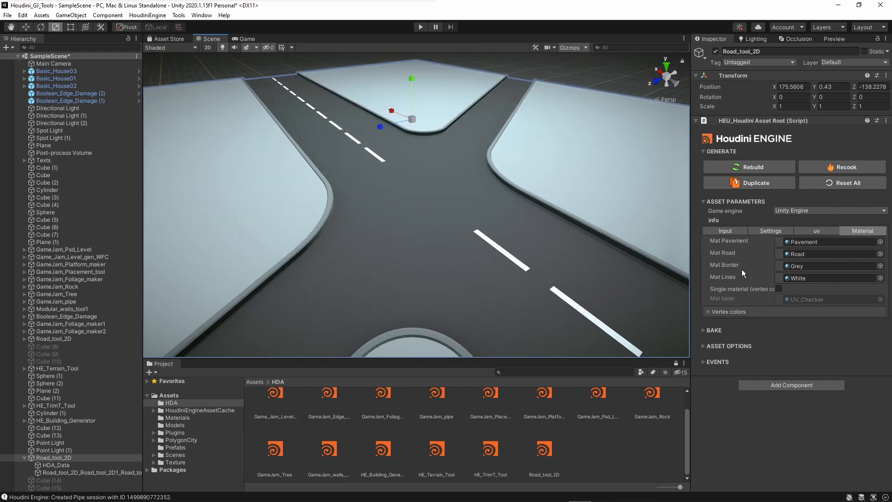
click(779, 288)
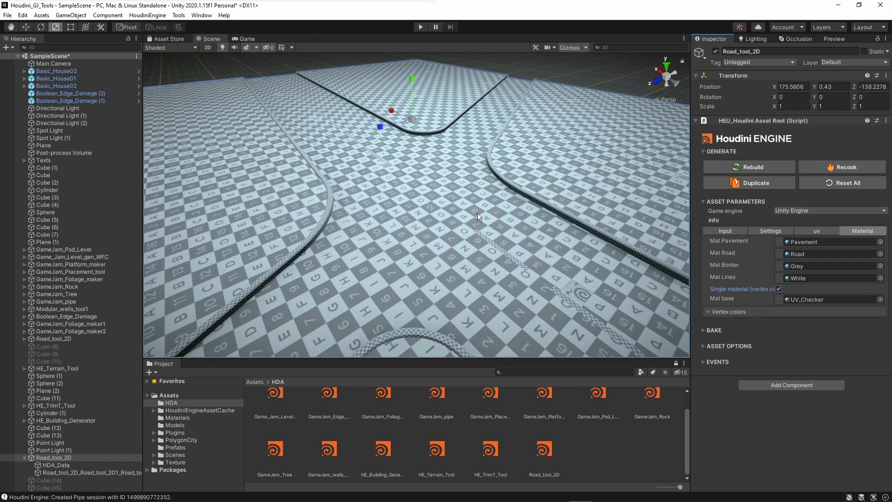
right_drag(477, 212, 525, 233)
right_drag(491, 197, 287, 325)
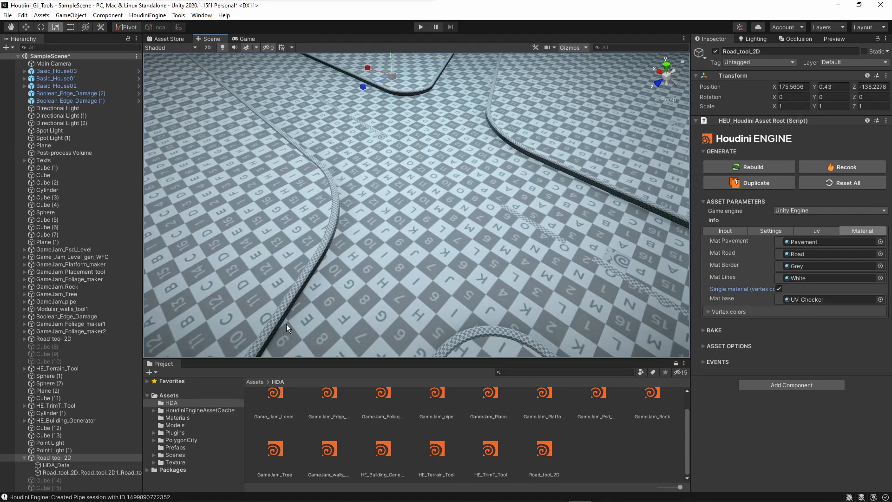
Open the UV_Checker material from the project's Materials folder to view its properties
click(177, 418)
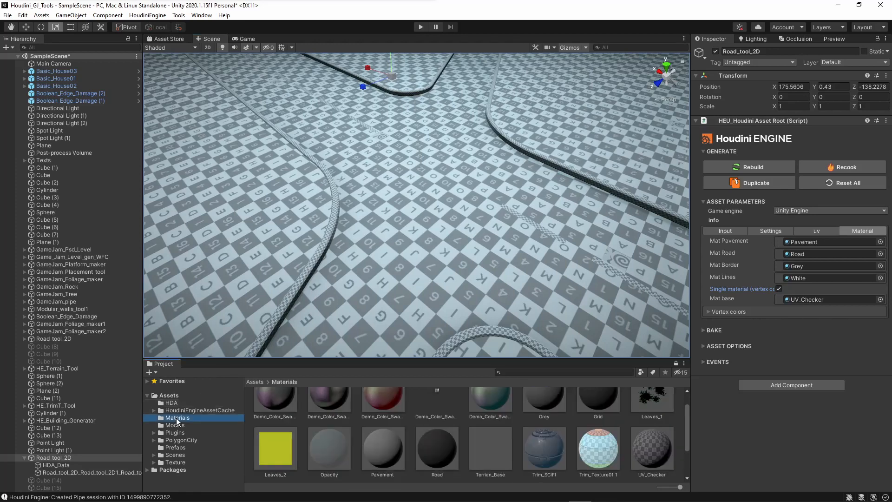
click(652, 443)
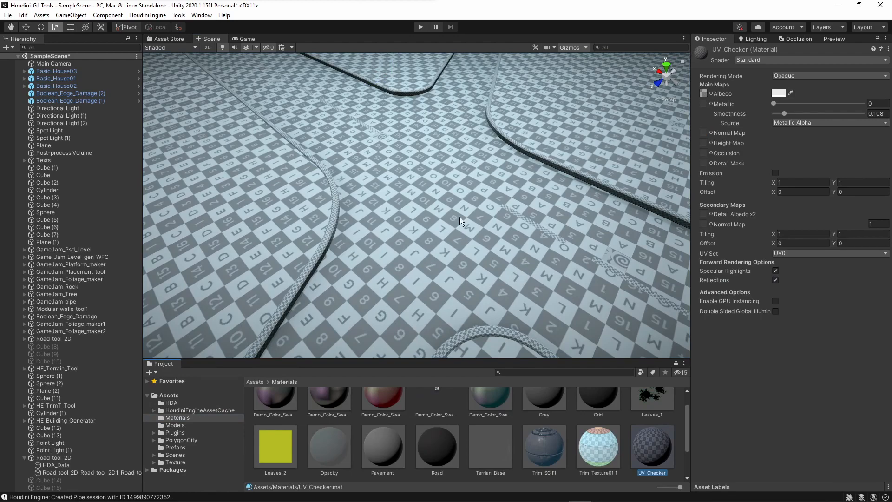
Return to the material settings of Road_tool_2D and show its vertex colors for pavement, roads, border and lines
right_drag(458, 217, 437, 216)
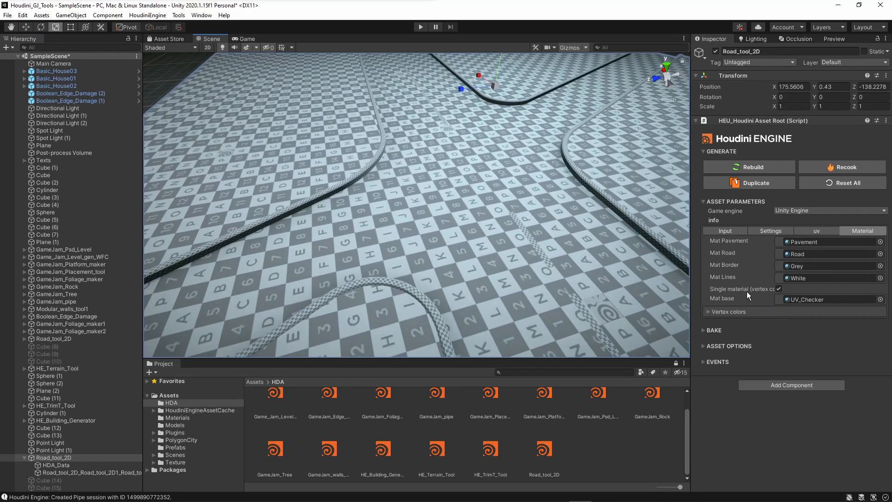
click(709, 311)
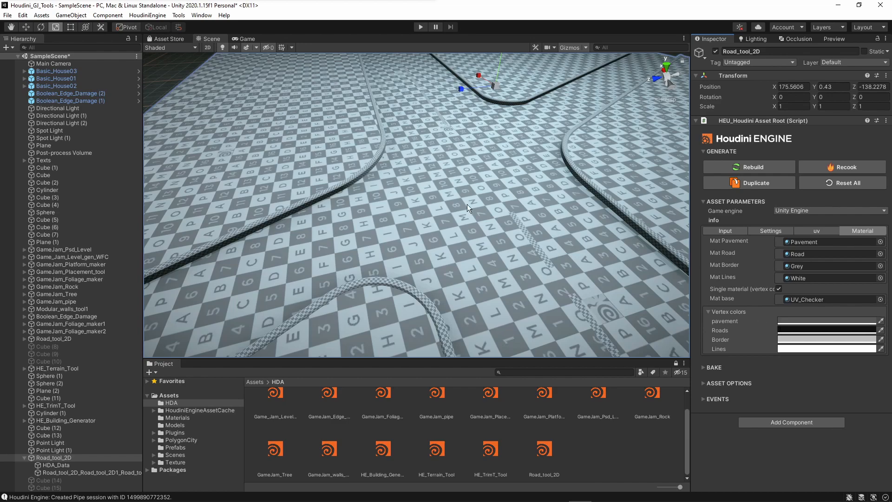
Inspect the checker texture on the intersection and set the asset's overall UV scale to about 1.32
right_drag(467, 204, 462, 237)
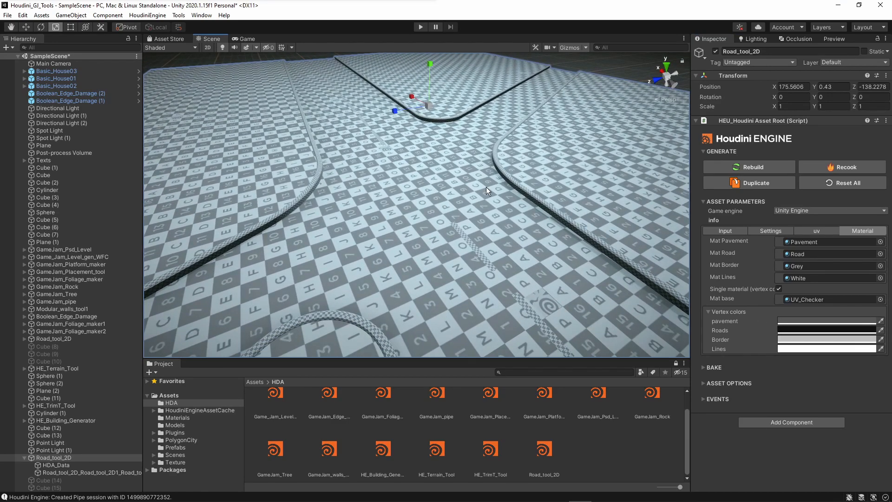
alt+drag(485, 186, 452, 188)
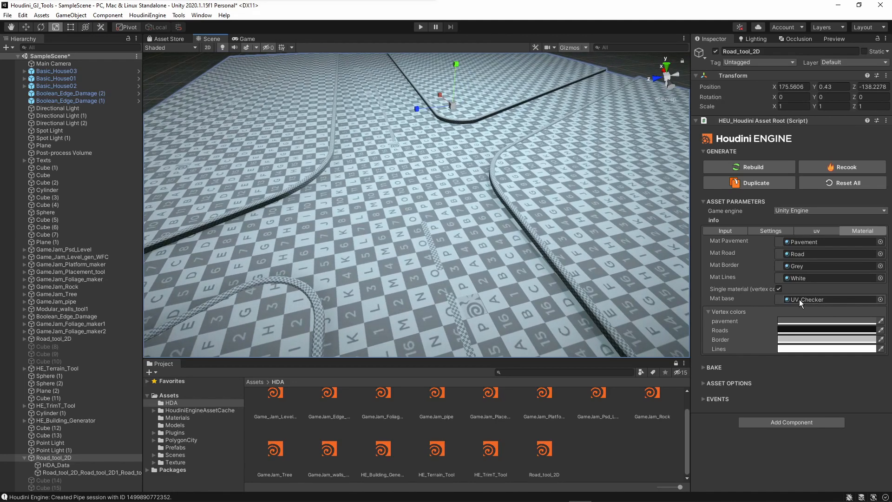
click(869, 303)
right_drag(383, 257, 378, 226)
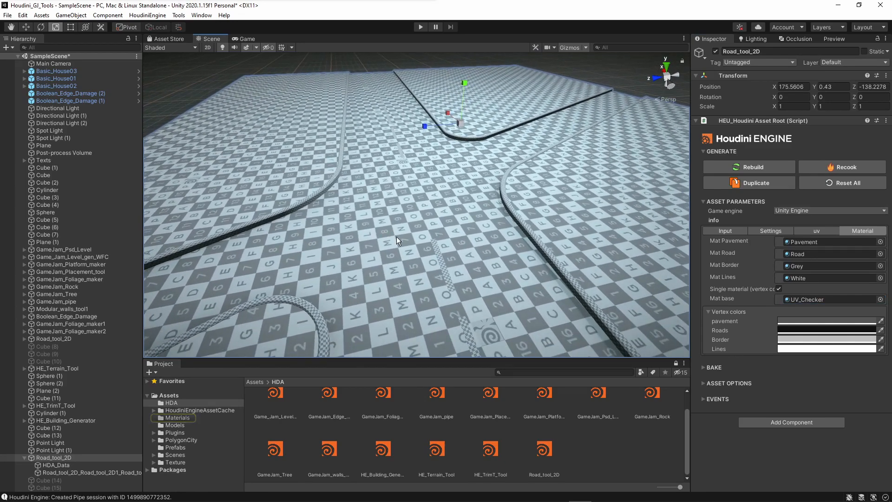
click(805, 233)
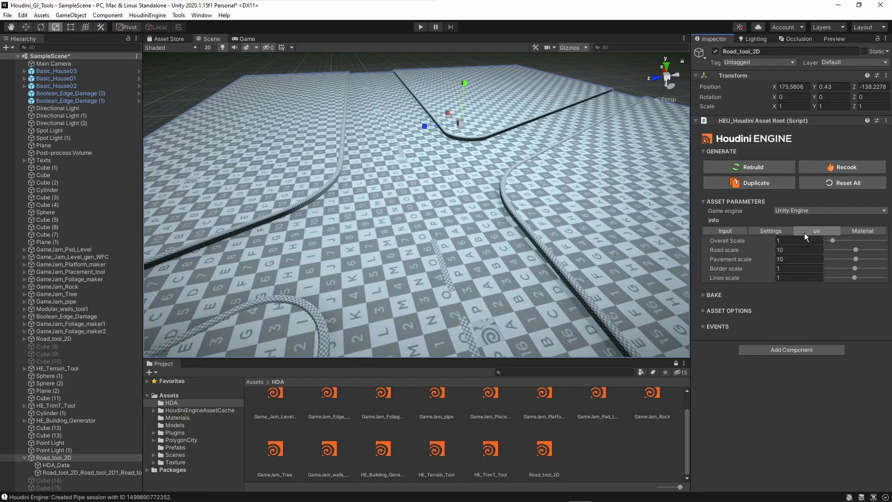
right_drag(544, 255, 613, 253)
key(w)
mouse_move(831, 241)
mouse_down()
mouse_move(853, 244)
mouse_move(835, 243)
mouse_up()
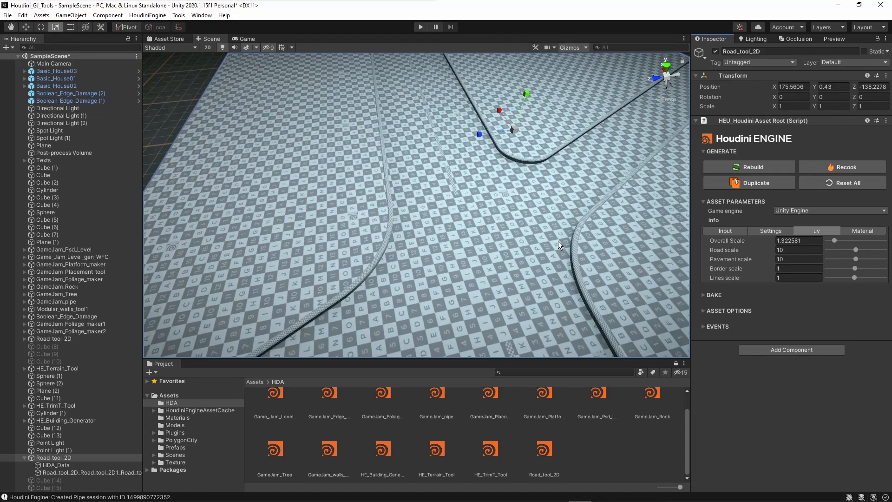
Set the road UV scale to about 9.84 and the pavement UV scale to about 9.52
mouse_move(539, 241)
right_down()
mouse_move(517, 244)
mouse_move(530, 249)
right_up()
mouse_move(852, 250)
mouse_down()
mouse_move(838, 249)
mouse_move(860, 253)
mouse_move(843, 255)
mouse_move(857, 254)
mouse_move(849, 265)
mouse_up()
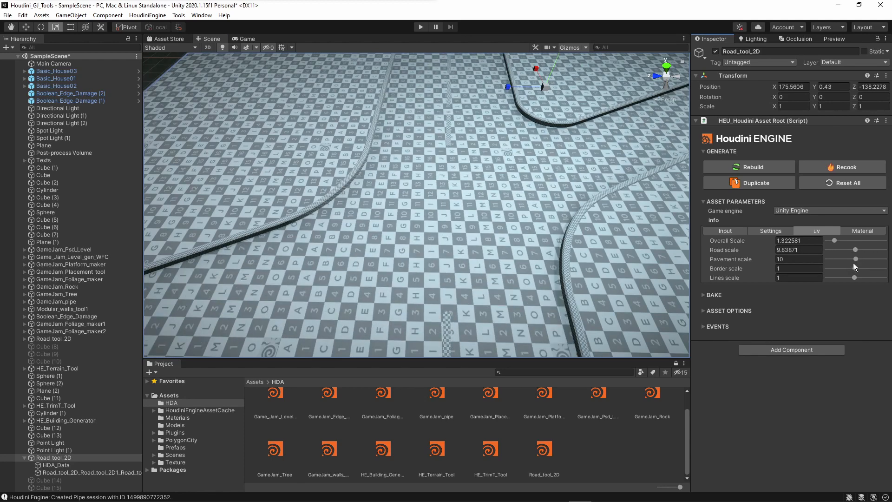
mouse_move(855, 259)
mouse_down()
mouse_move(840, 256)
mouse_move(851, 262)
mouse_up()
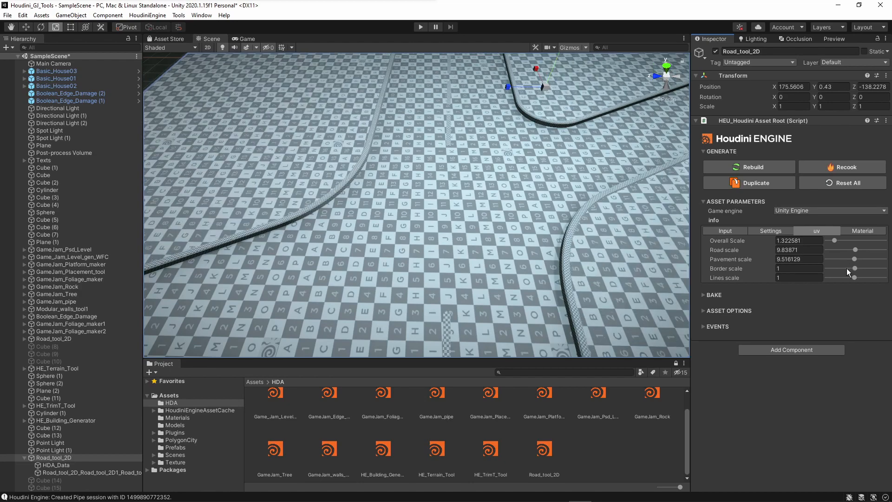
Set the border UV scale to about 0.088 and the lines UV scale to 2
right_drag(434, 179, 508, 222)
scroll(411, 223, down, 12)
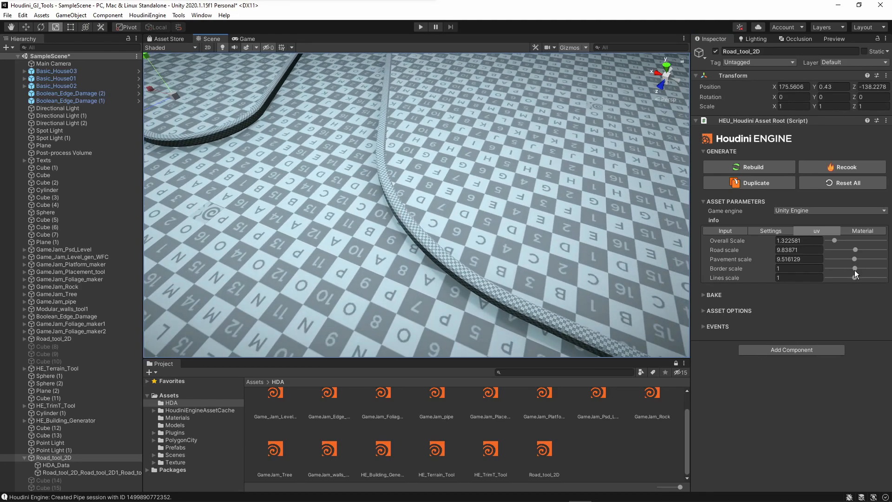
drag(854, 269, 827, 268)
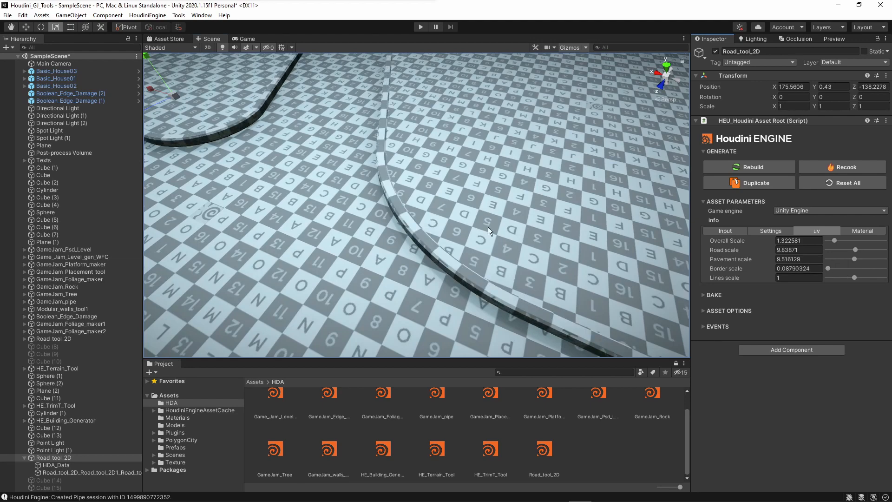
right_drag(490, 229, 652, 274)
drag(851, 275, 889, 280)
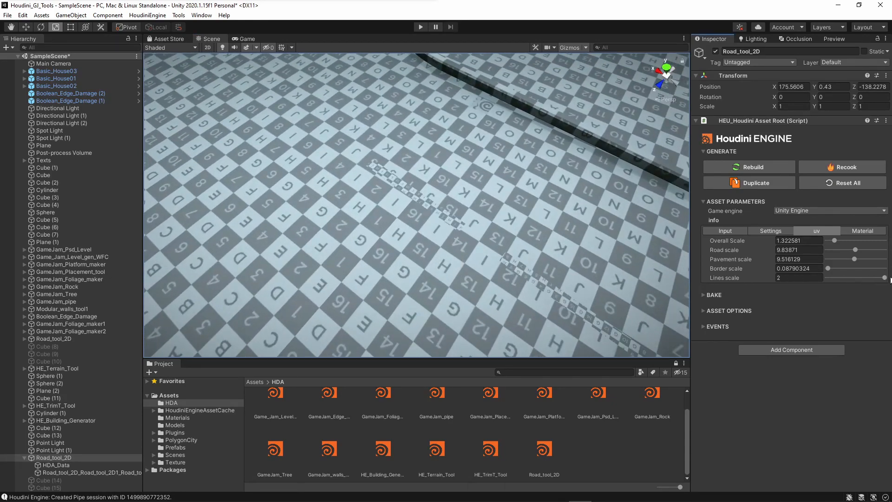
right_drag(574, 246, 520, 181)
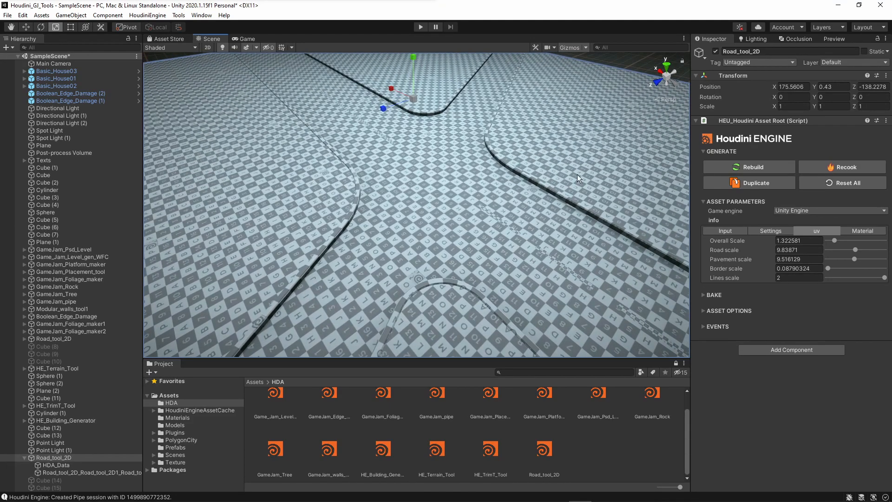
Replace the checker preview with the separate road, pavement, border and line materials, and show the asset's input objects
click(850, 231)
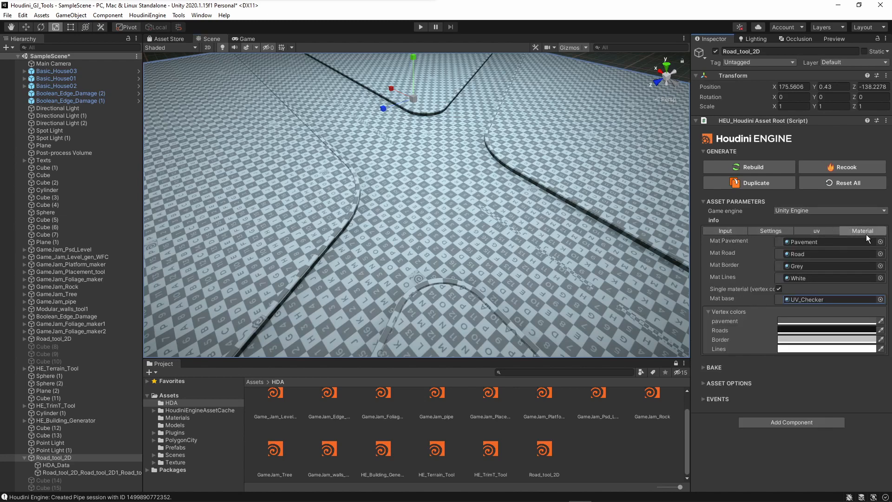
click(732, 232)
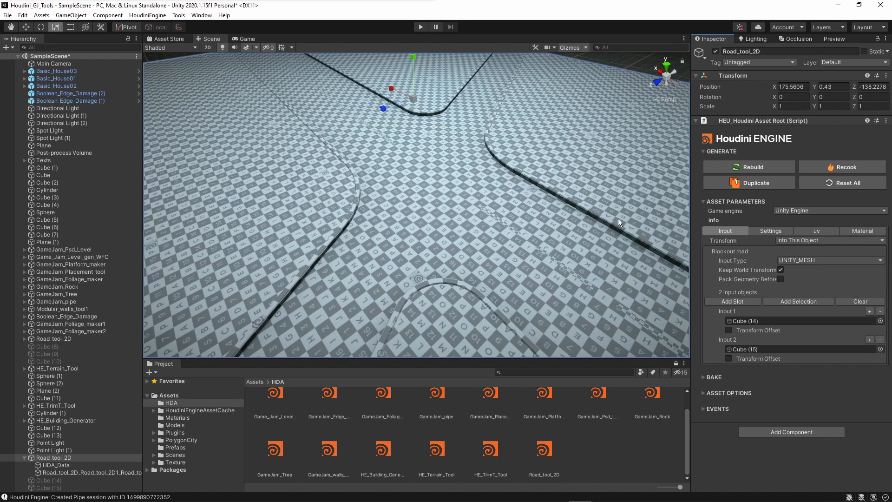
right_drag(514, 233, 514, 225)
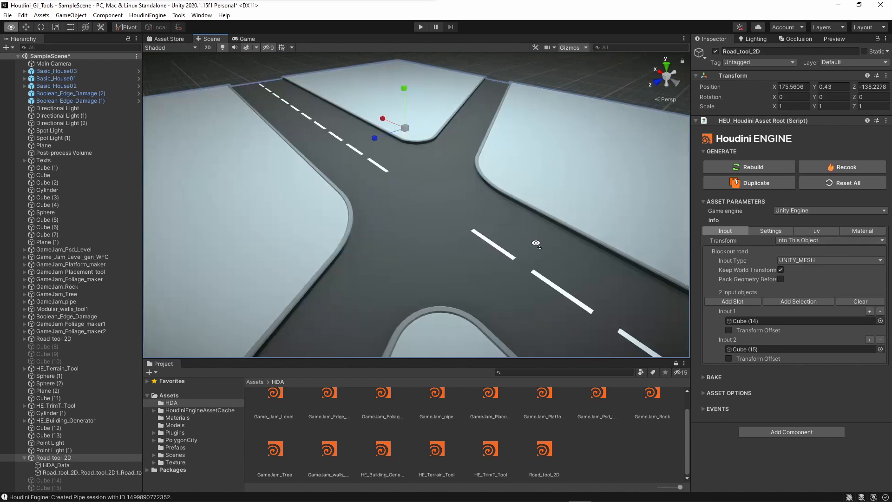
mouse_move(534, 243)
right_down()
mouse_move(581, 246)
mouse_move(532, 251)
right_up()
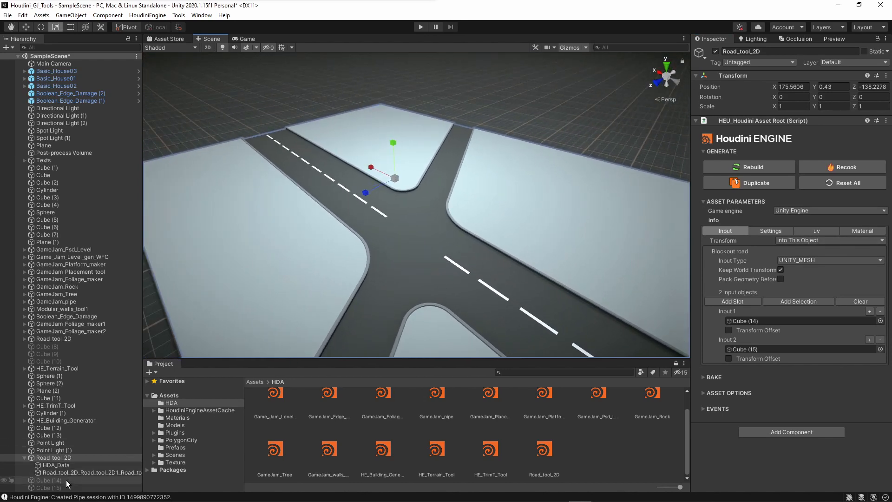
Reactivate the blockout road cubes Cube (14) and Cube (15) in the scene
click(68, 481)
shift+click(68, 486)
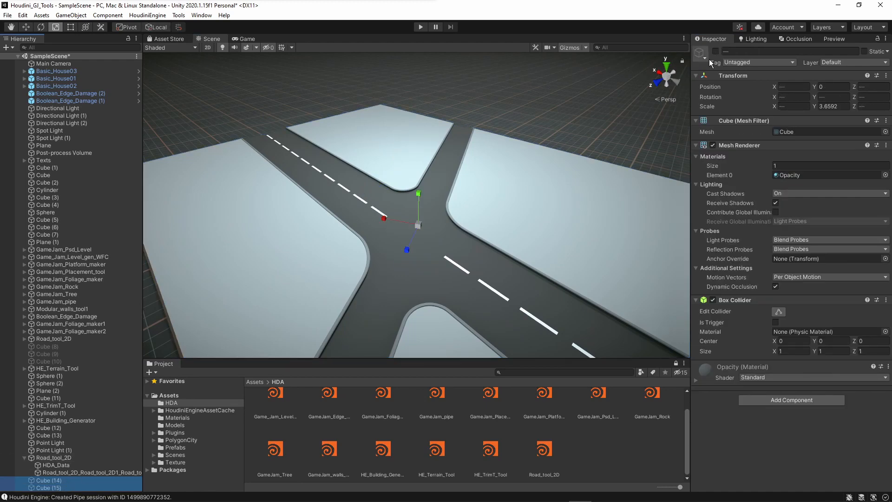
click(714, 52)
right_drag(466, 178, 481, 187)
Duplicate the narrower blockout road cube and place the copy diagonally across the platform beside the intersection
click(428, 159)
right_drag(427, 160, 405, 206)
drag(405, 205, 524, 195)
key(ctrl+d)
right_drag(524, 195, 490, 196)
scroll(489, 196, down, 1)
key(w)
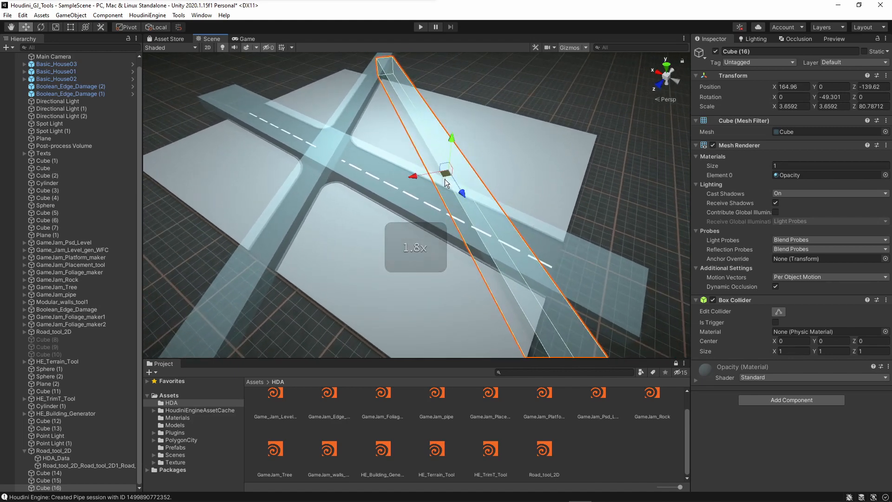
Move the diagonal copy to about X 176.97, Z -142.03 and rotate it to about -57.1 degrees around Y
drag(430, 187, 382, 140)
key(e)
key(w)
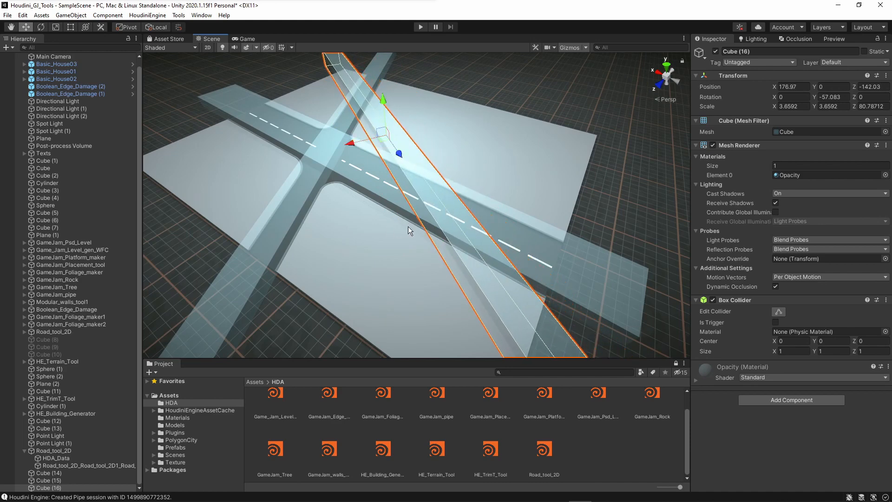
Add Cube (16) as the third blockout input of Road_tool_2D and deactivate the three blockout cubes
click(385, 244)
click(735, 302)
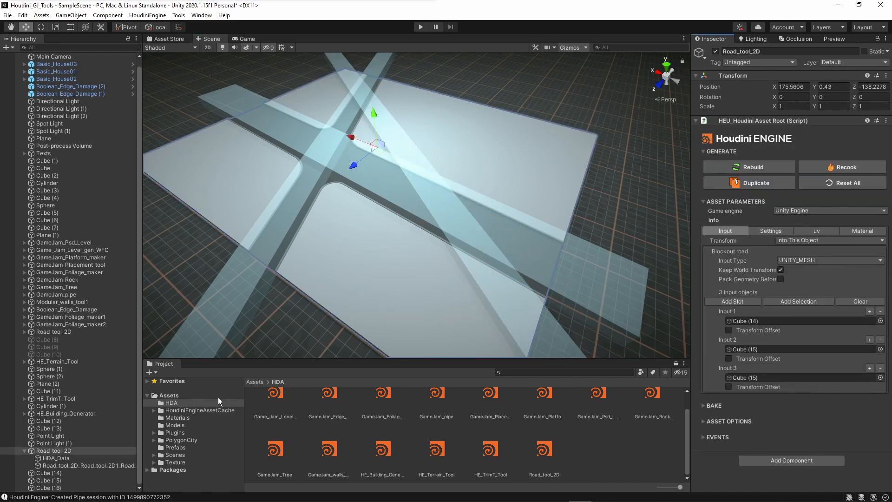
click(54, 488)
drag(55, 488, 751, 379)
mouse_move(465, 208)
right_down()
mouse_move(429, 176)
mouse_move(428, 91)
mouse_move(428, 167)
mouse_move(466, 207)
right_up()
click(428, 90)
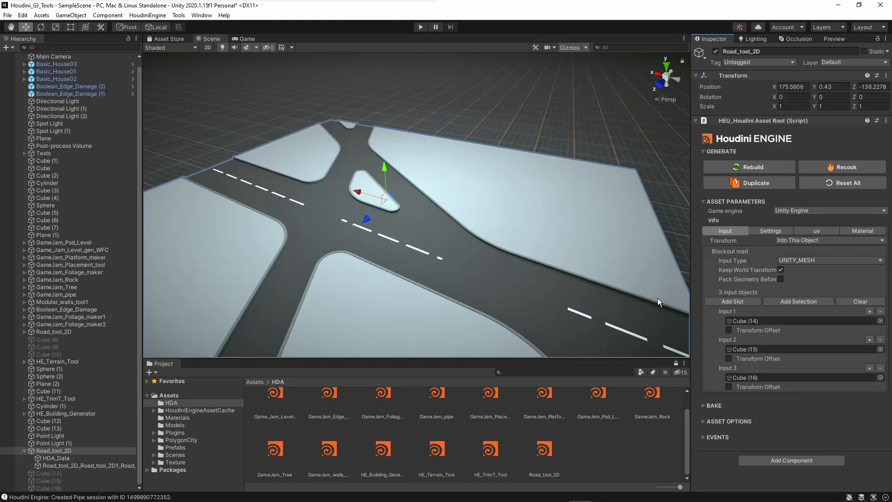
Review the bake options of Road_tool_2D
click(701, 405)
scroll(739, 330, down, 3)
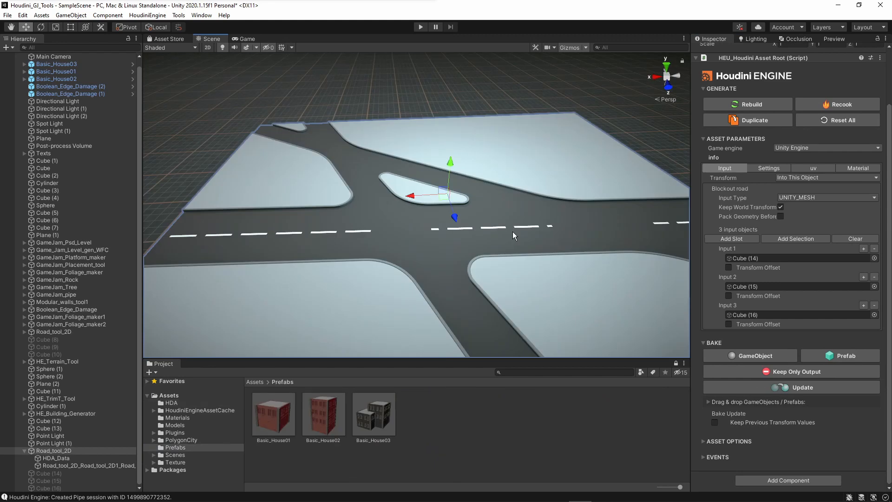
alt+drag(511, 231, 465, 286)
Place the Basic_House01 prefab on the far pavement beside the diagonal road, rotated about 121.6 degrees around Y
drag(261, 421, 370, 110)
key(e)
key(w)
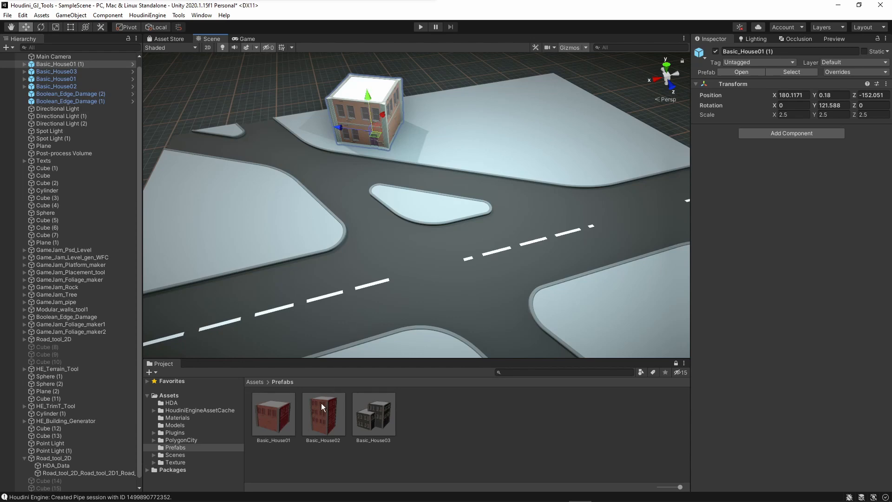
Place the Basic_House02 prefab next to the first house, rotated about 30.2 degrees around Y
drag(322, 407, 425, 137)
key(e)
key(w)
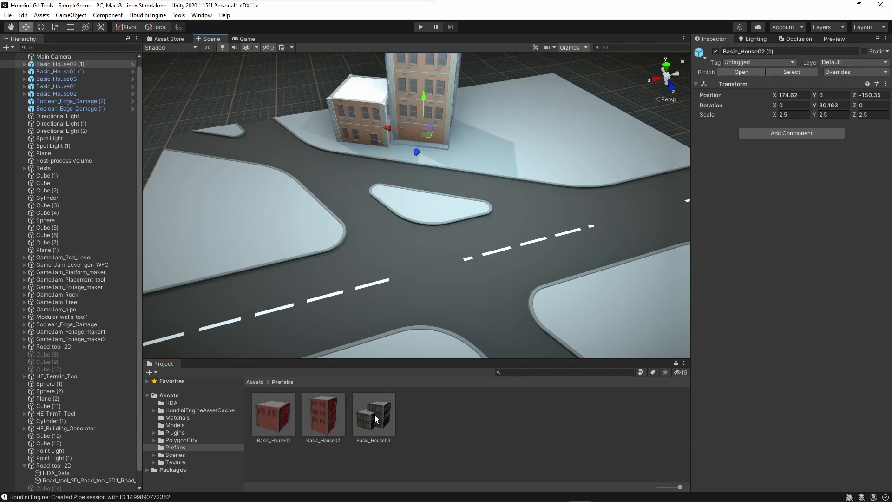
Place the Basic_House03 prefab beside the other houses along the diagonal road, rotated about -58 degrees around Y
drag(377, 419, 606, 160)
key(e)
key(w)
drag(521, 156, 539, 175)
key(e)
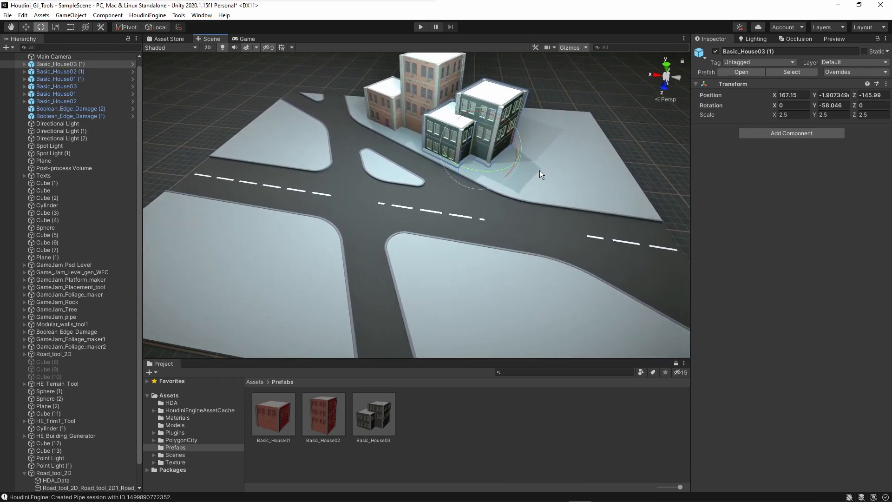
Move the main road's blockout Cube (15) away from the houses to about X 177.46, Z -122.99
click(537, 170)
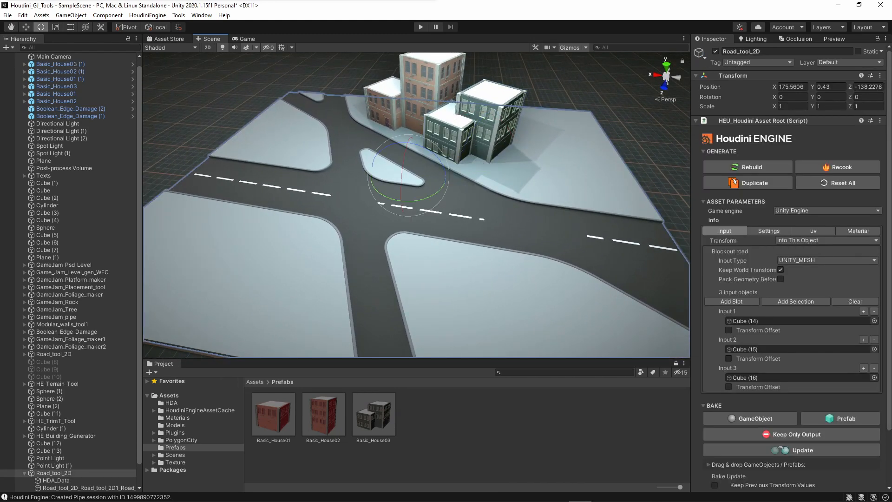
scroll(82, 408, down, 2)
click(49, 480)
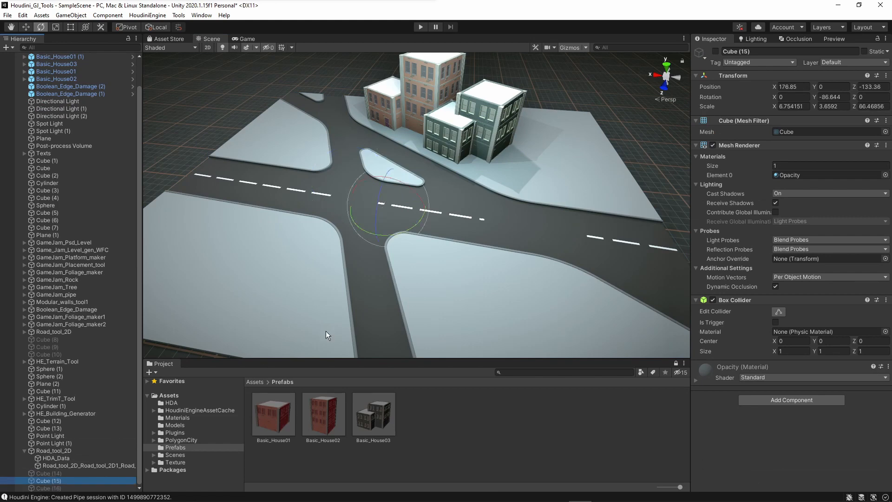
drag(380, 228, 365, 274)
right_drag(453, 203, 392, 171)
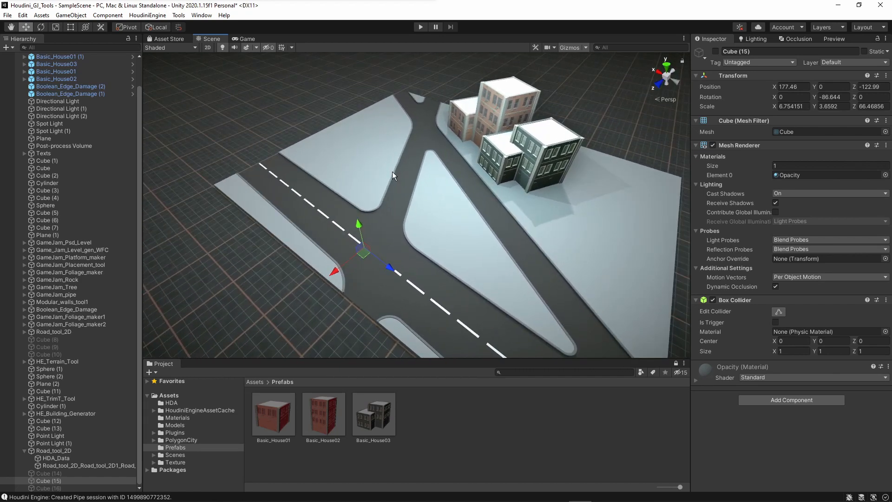